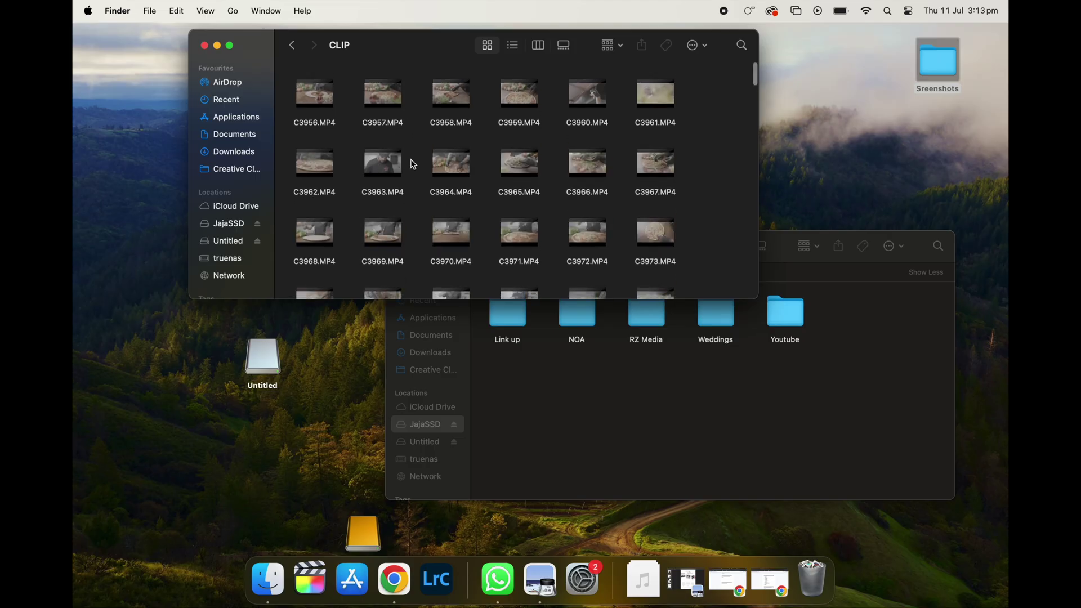
Name the new JajaSSD folder Arthur's Pizza and create a Footage folder inside it.
scroll(410, 164, "up", 2)
scroll(411, 164, "down", 2)
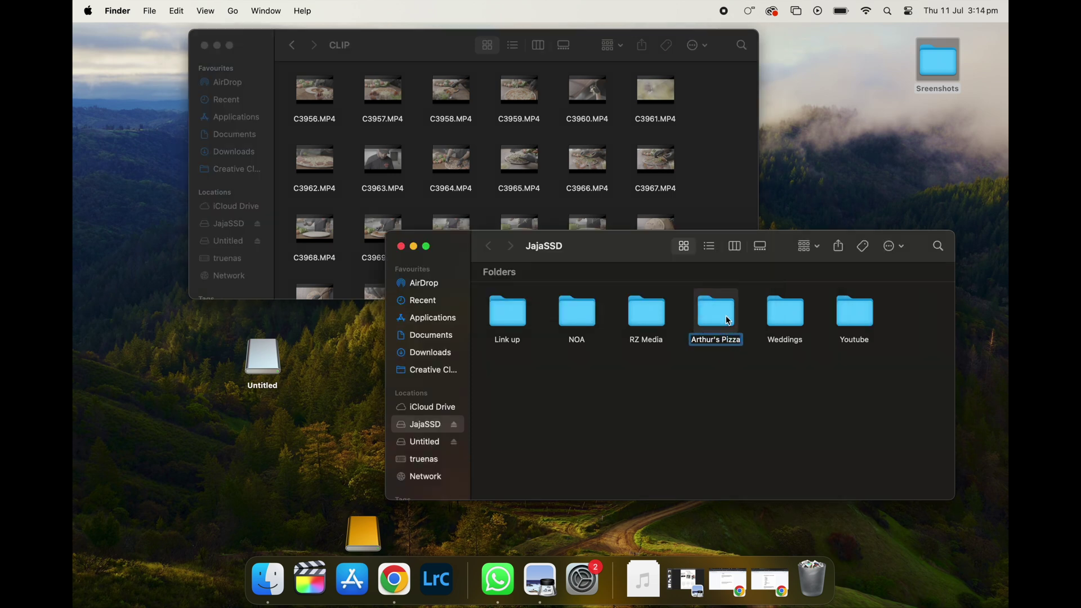
key("Return")
double_click(510, 315)
right_click(540, 307)
left_click(575, 321)
type("Footage")
double_click(545, 307)
Copy all clips from the CLIP folder and paste them into Footage.
left_click(693, 87)
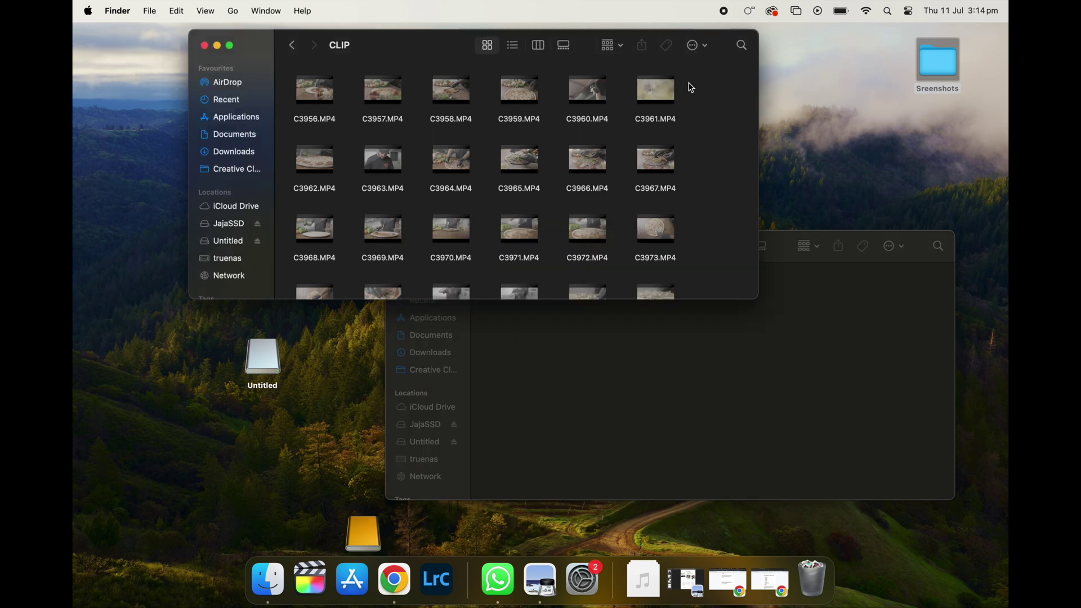
key("super+a")
key("super+c")
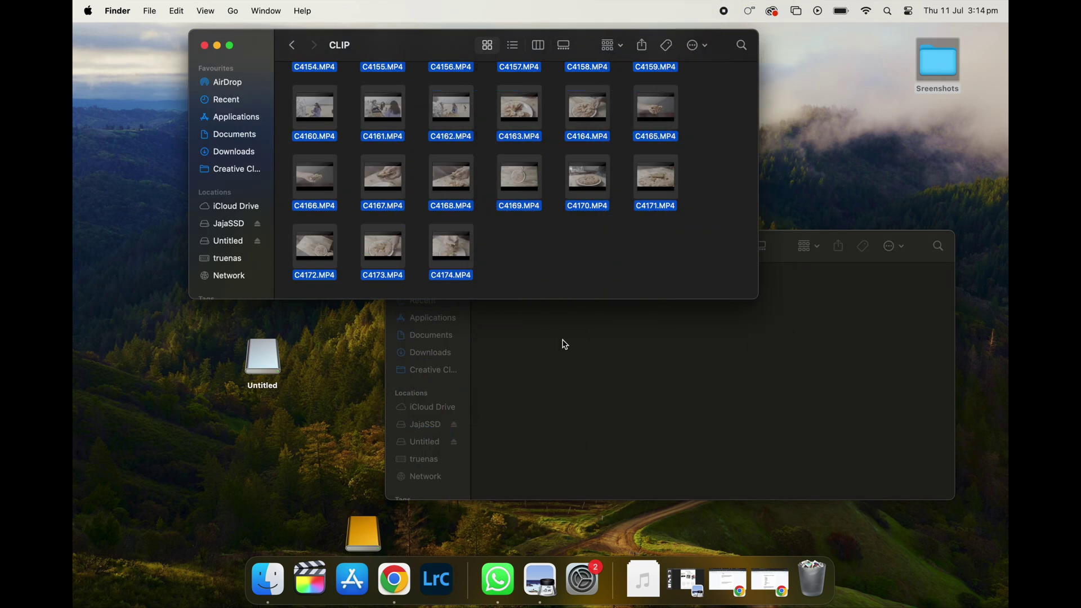
left_click(563, 343)
key("super+v")
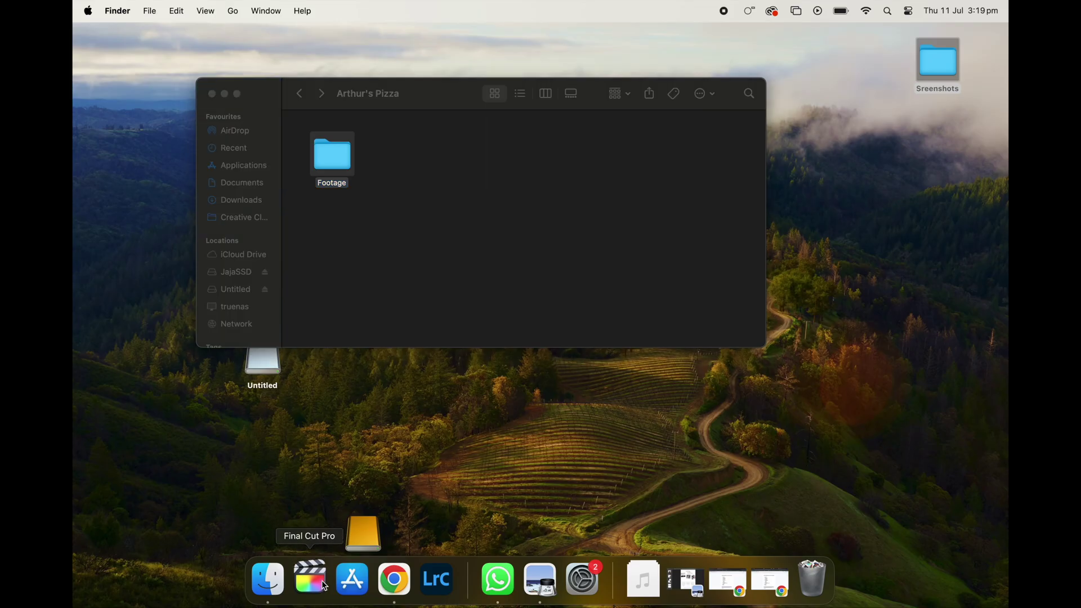
Launch Final Cut Pro and save a new library named Arthur's Pizza in JajaSSD > Arthur's Pizza.
left_click(325, 586)
left_click(176, 10)
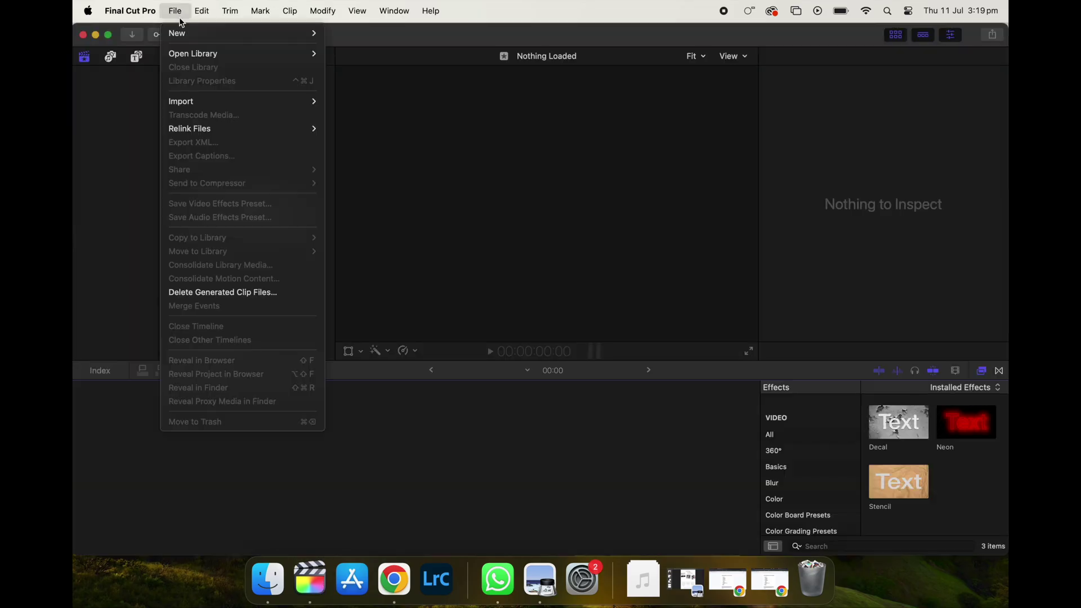
mouse_move(187, 35)
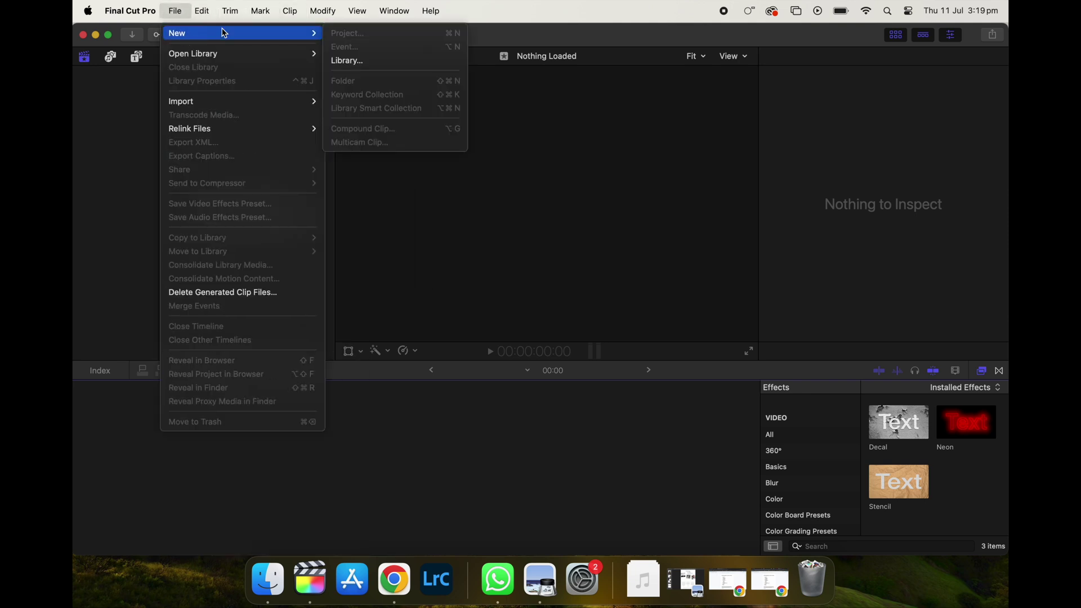
left_click(396, 62)
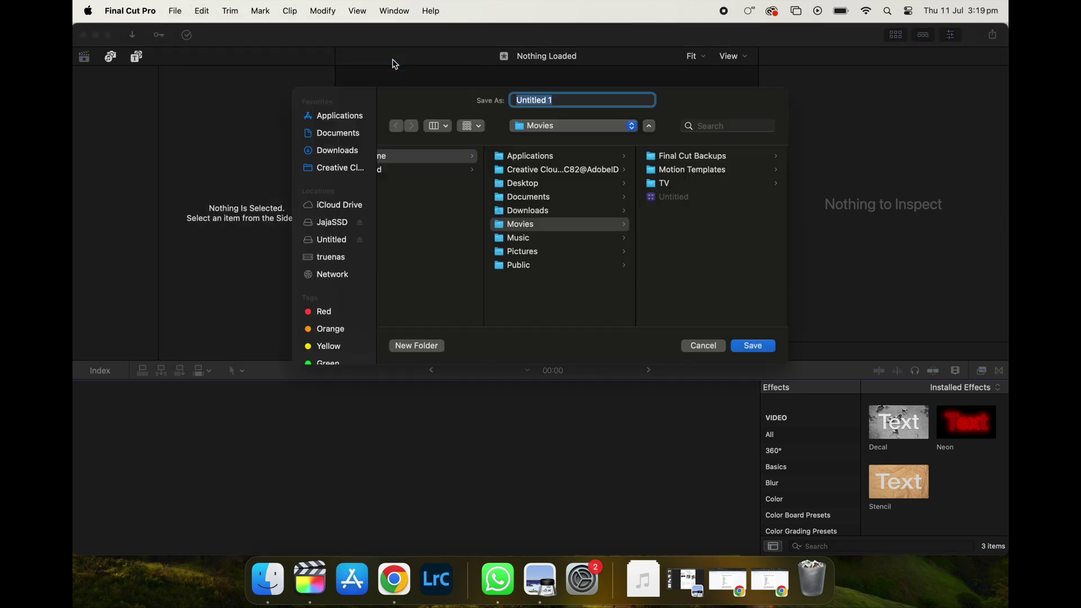
left_click(340, 224)
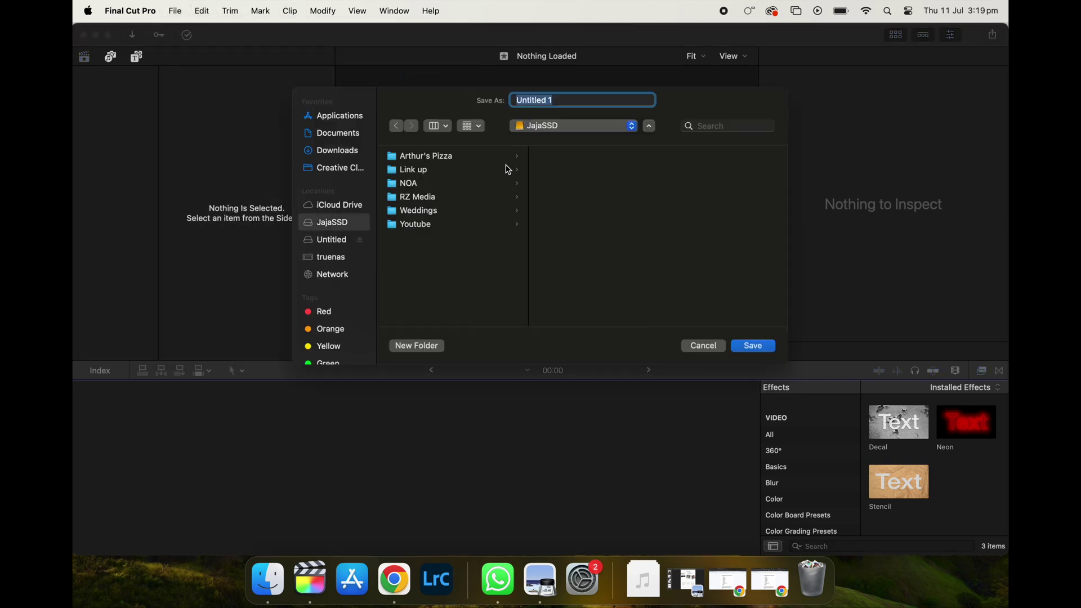
left_click(460, 162)
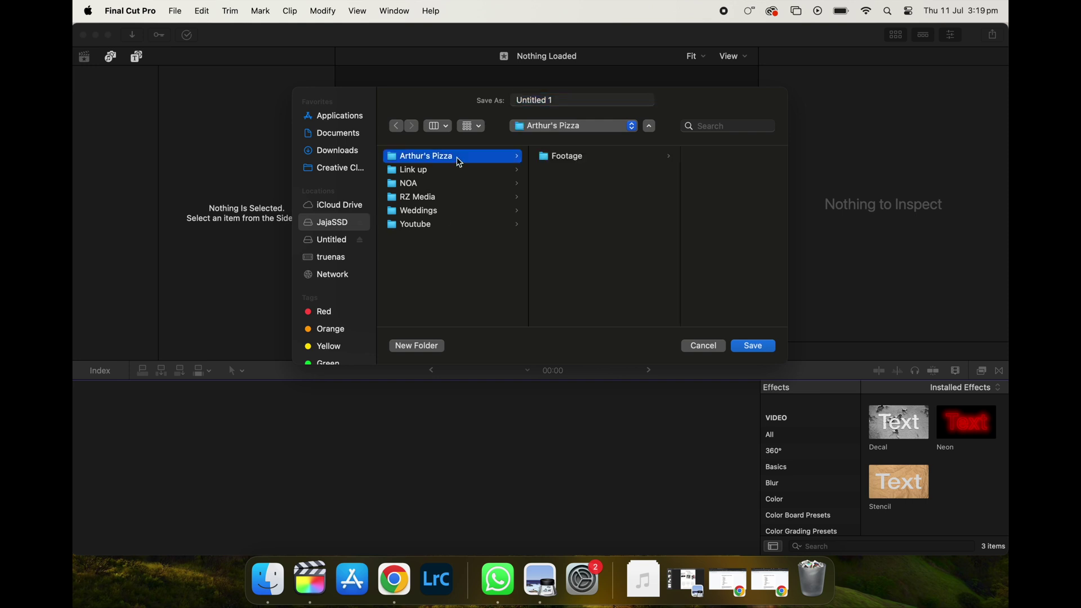
key("Tab")
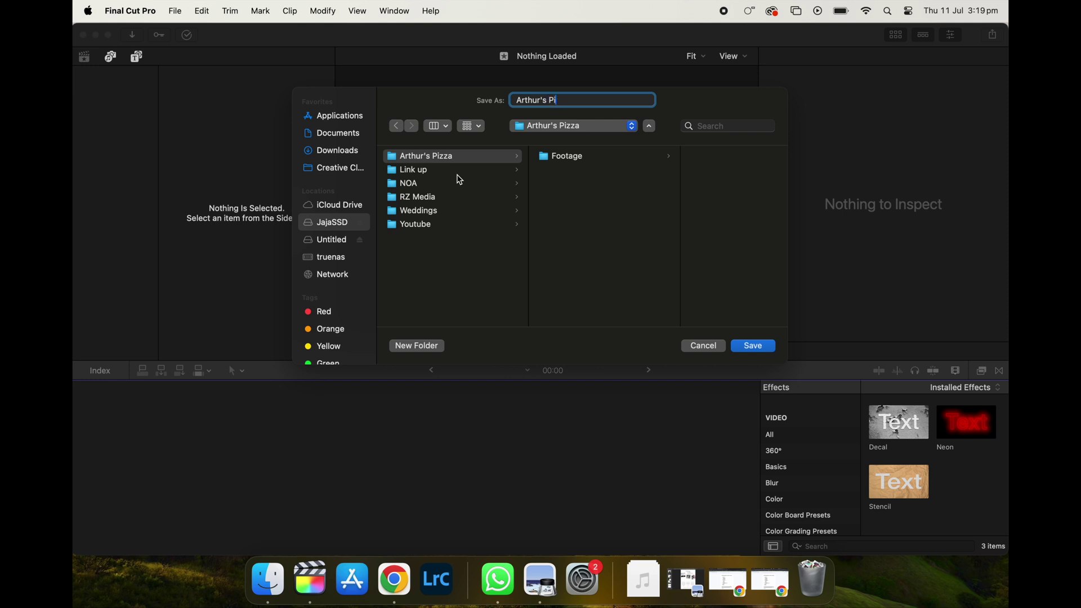
key("Return")
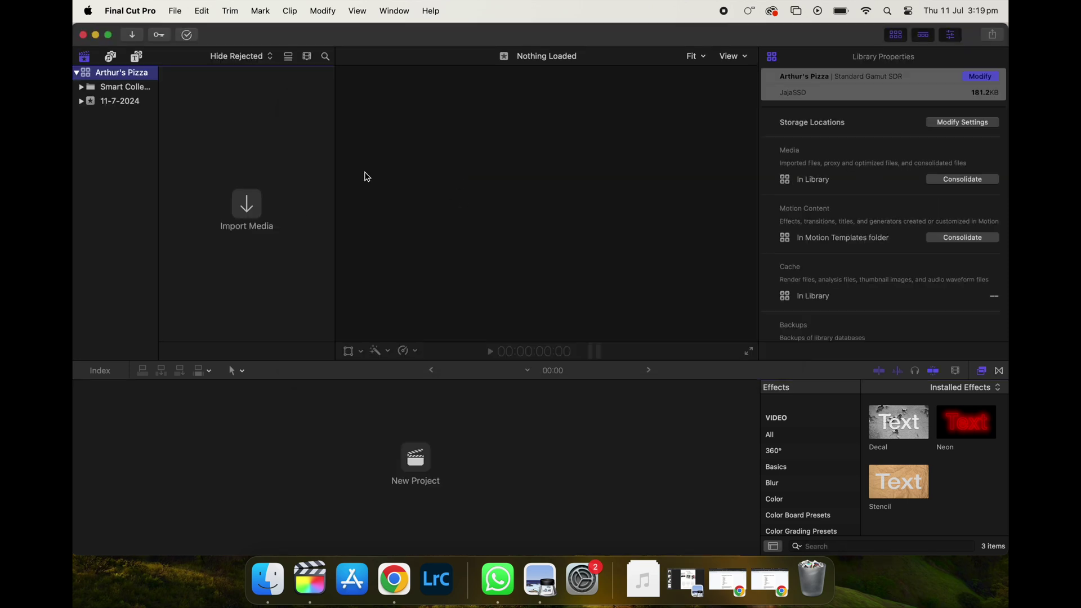
Select the 11-7-2024 event, confirm the Import setting stays 'Leave files in place', then leave Settings.
left_click(117, 101)
left_click(463, 94)
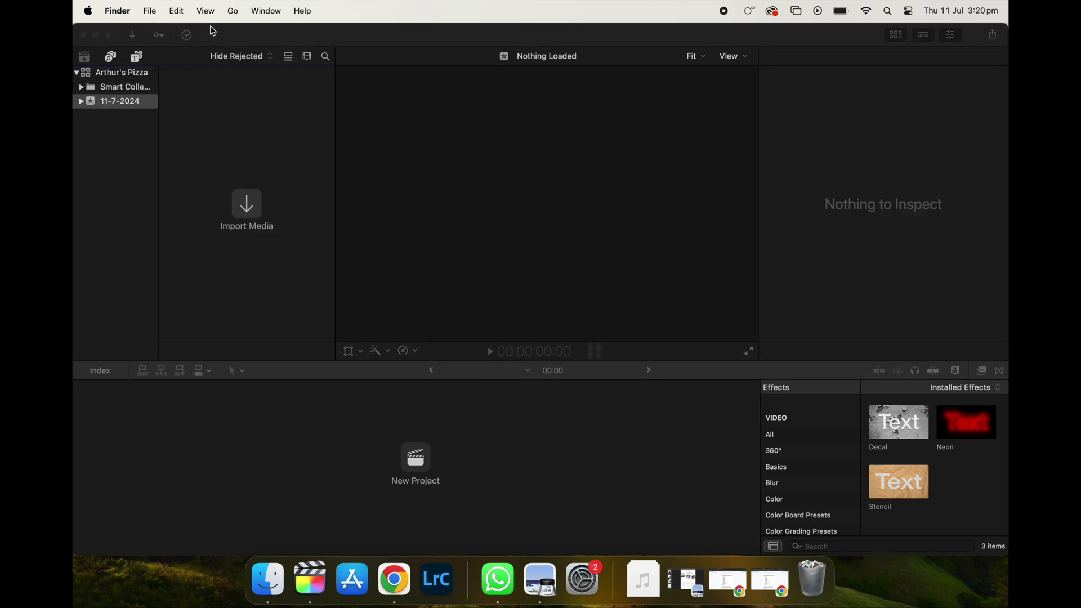
left_click(224, 33)
left_click(149, 10)
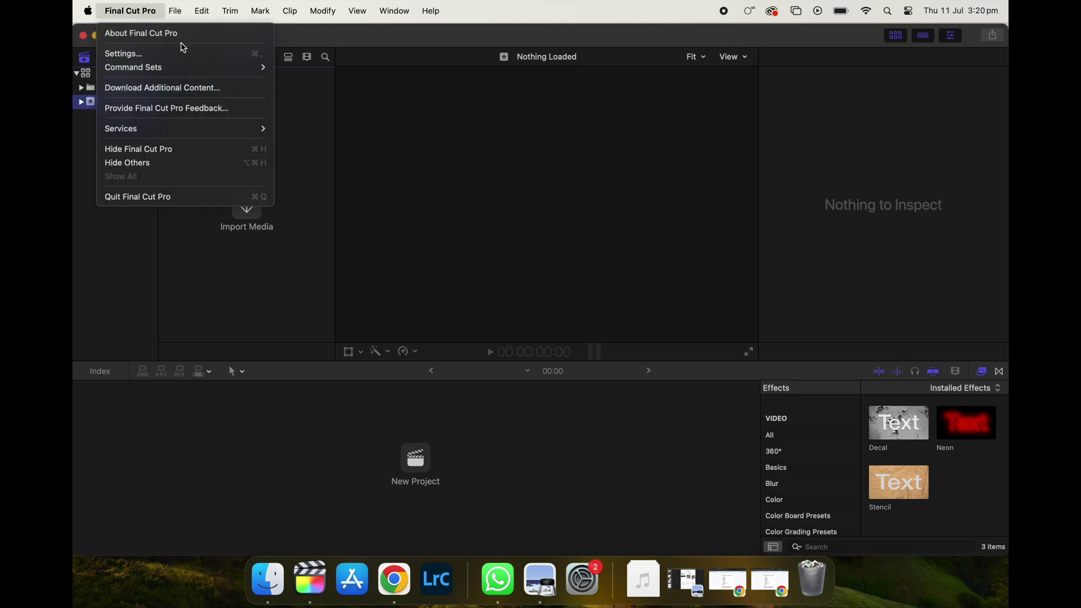
left_click(187, 61)
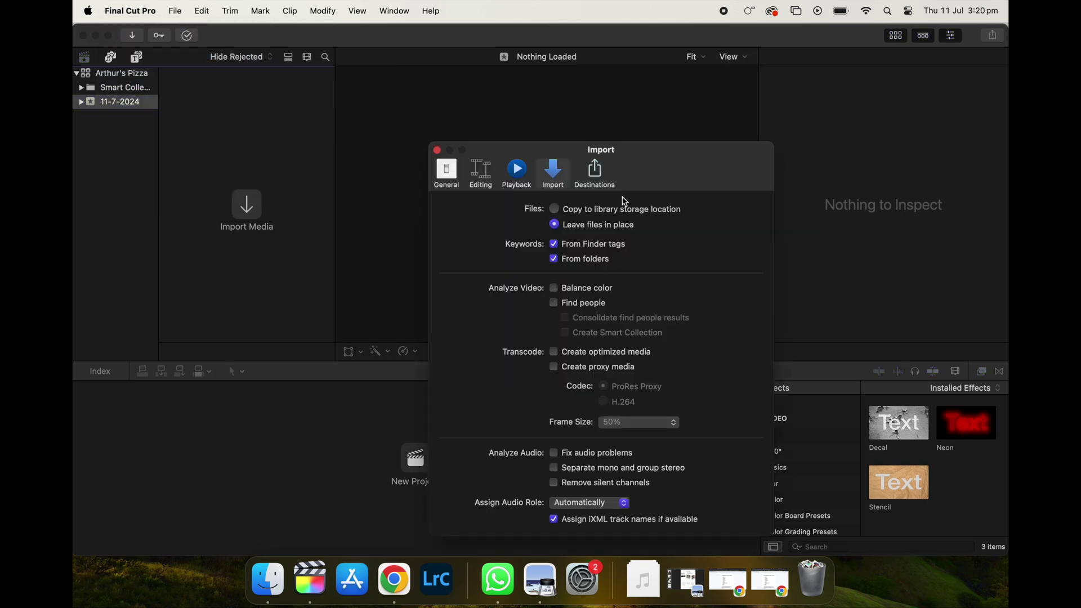
left_click_drag(646, 158, 642, 69)
left_click(540, 84)
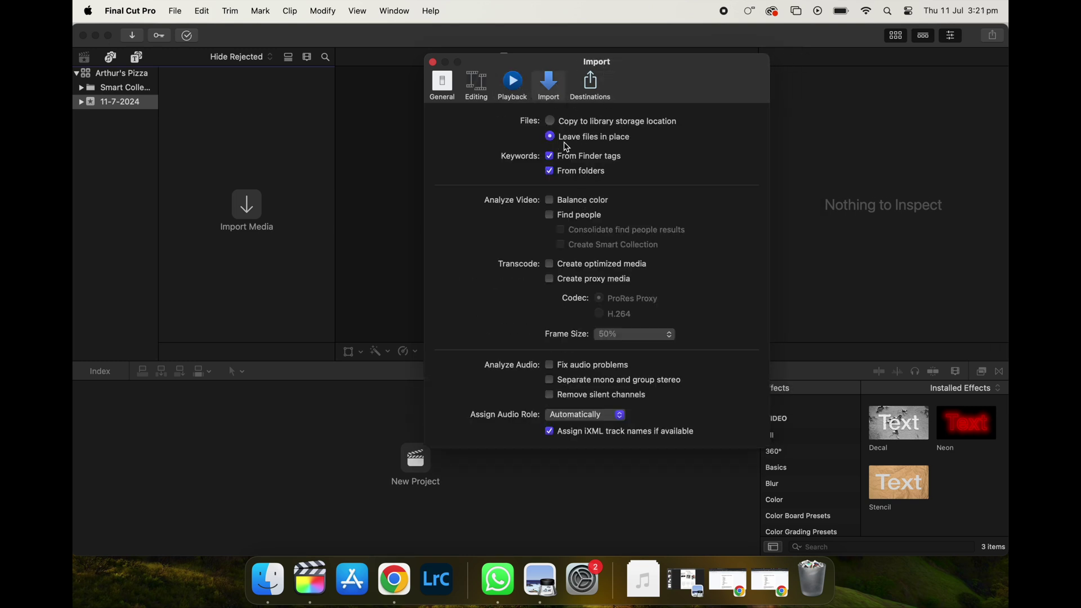
key("super+Tab")
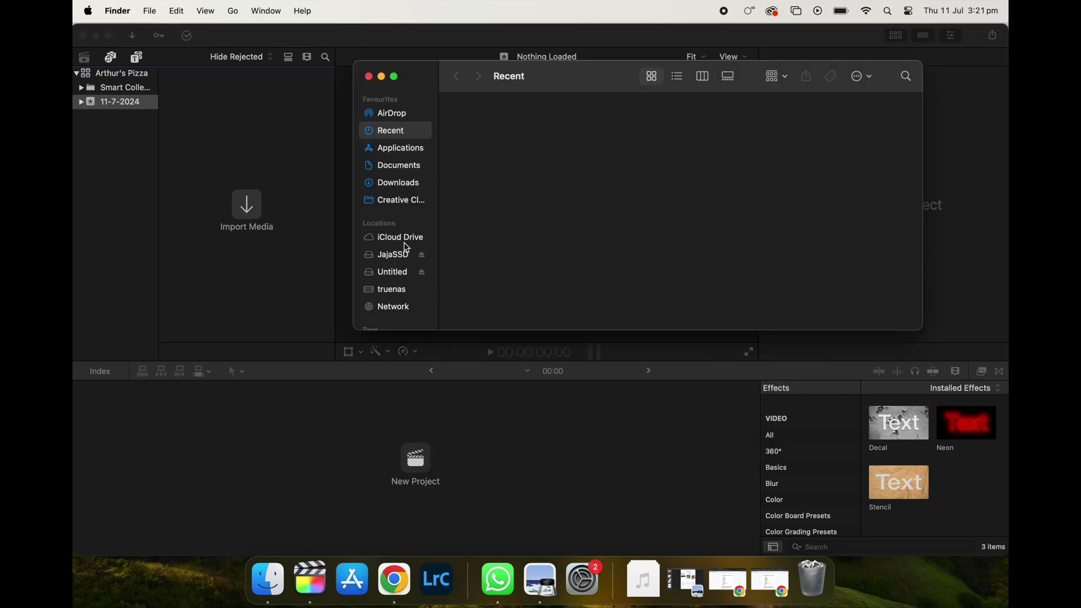
Select all clips in JajaSSD > Arthur's Pizza > Footage and drag them into the 11-7-2024 event.
left_click(405, 256)
double_click(478, 150)
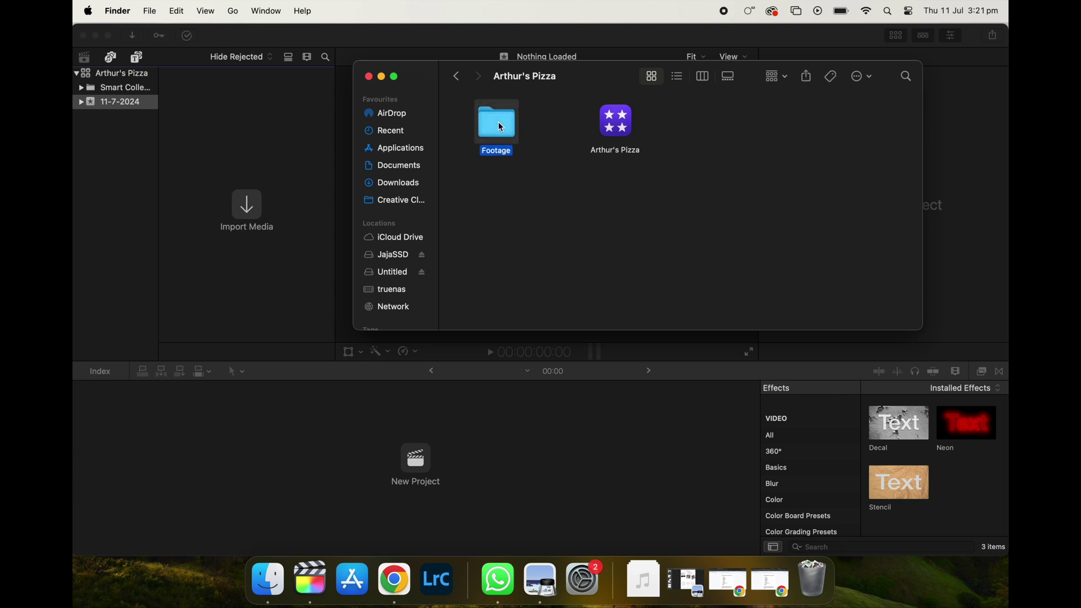
double_click(498, 125)
scroll(520, 197, "down", 10)
scroll(519, 199, "up", 15)
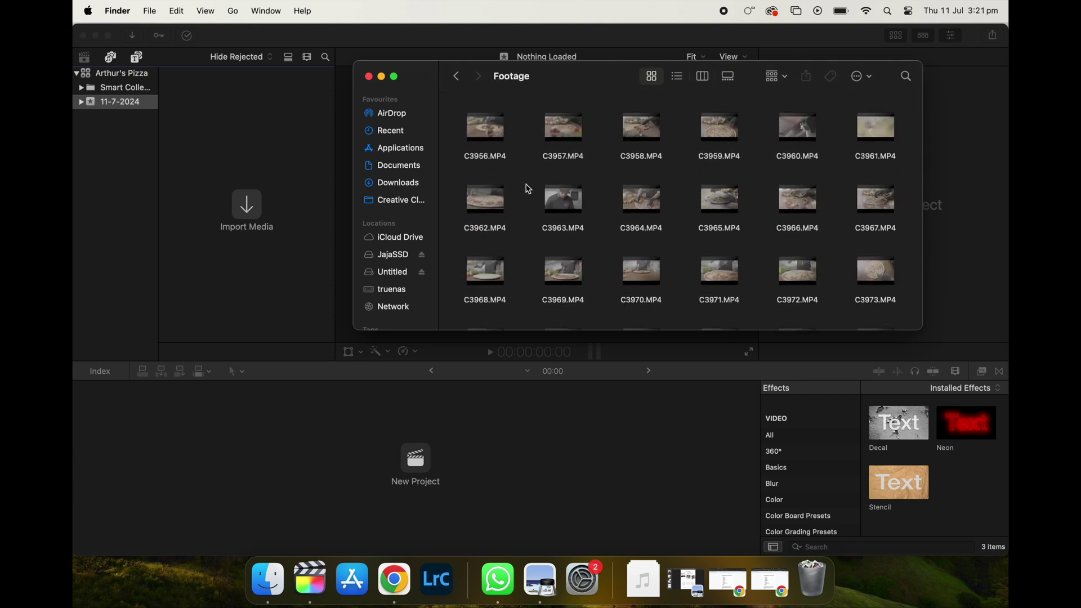
key("super+a")
scroll(526, 187, "down", 20)
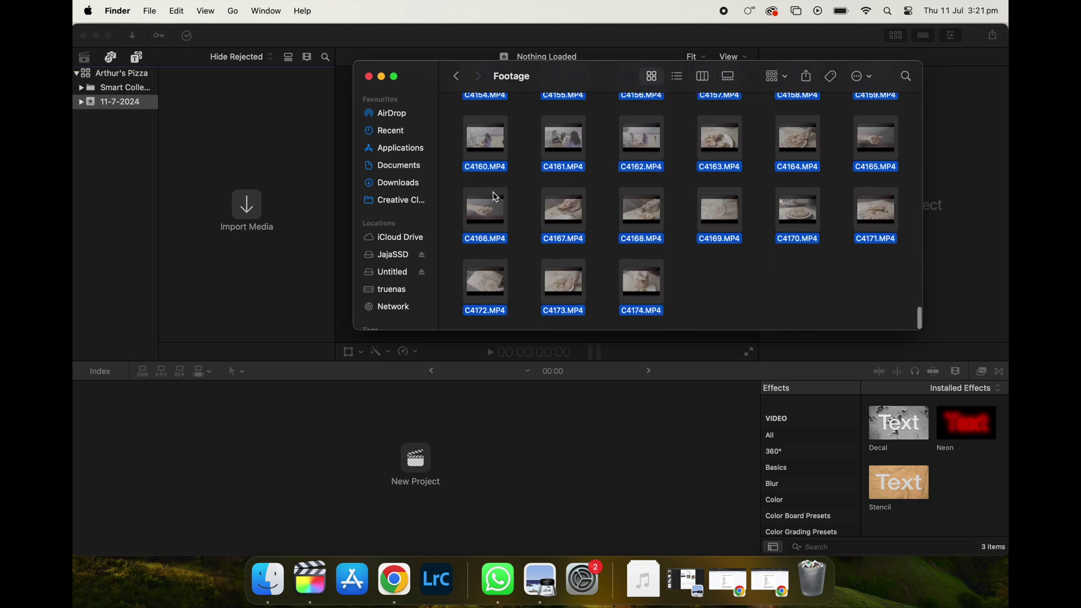
left_click_drag(501, 213, 249, 249)
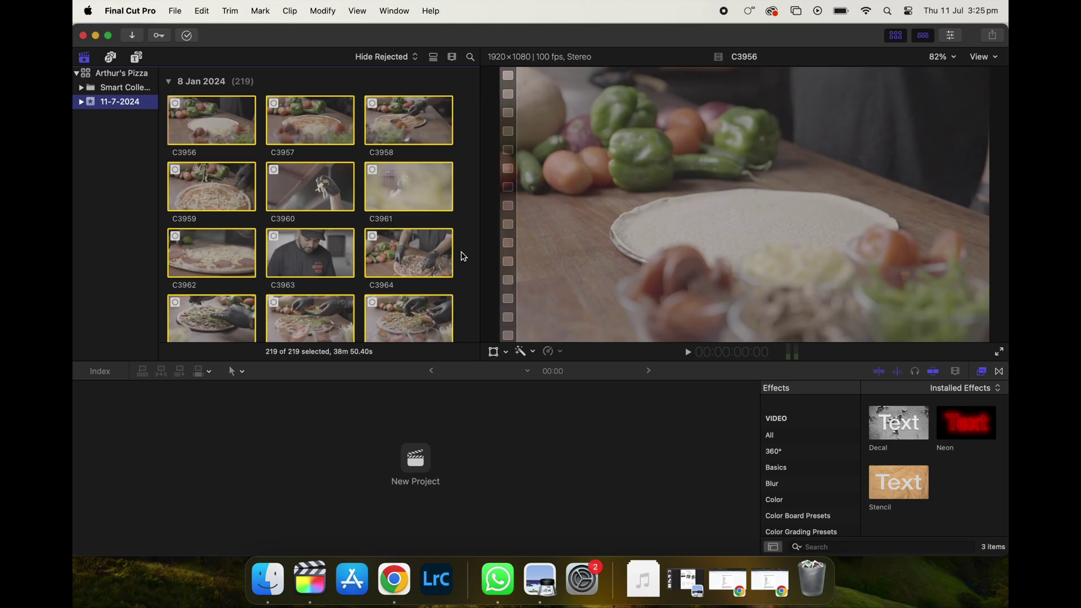
Set up a new project named Video 1 at 4K 3840x2160, 25p, with Apple ProRes 422 codec.
left_click(181, 8)
mouse_move(309, 33)
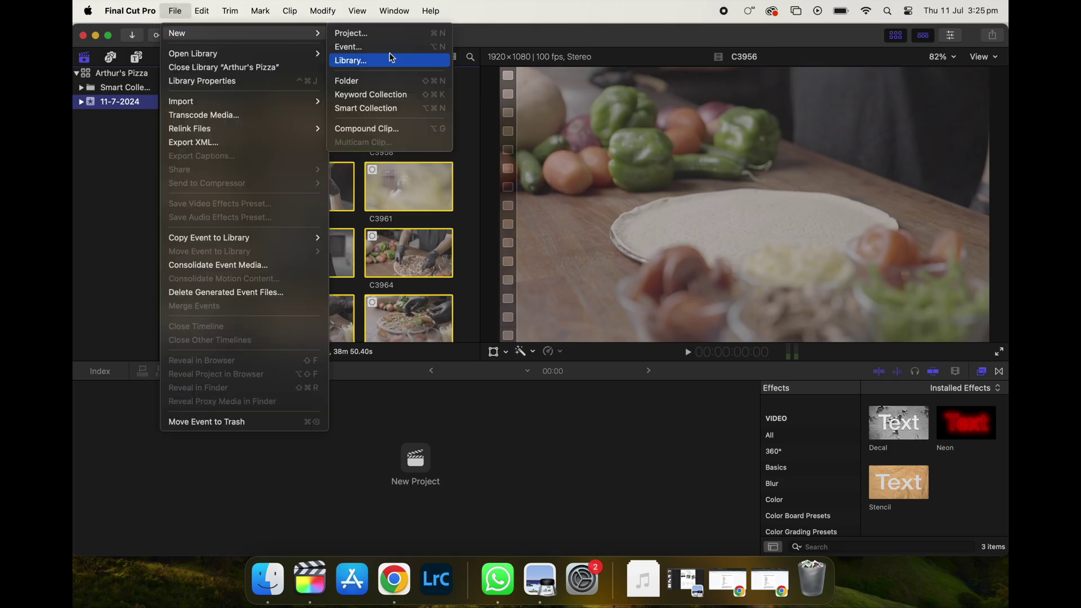
left_click(381, 37)
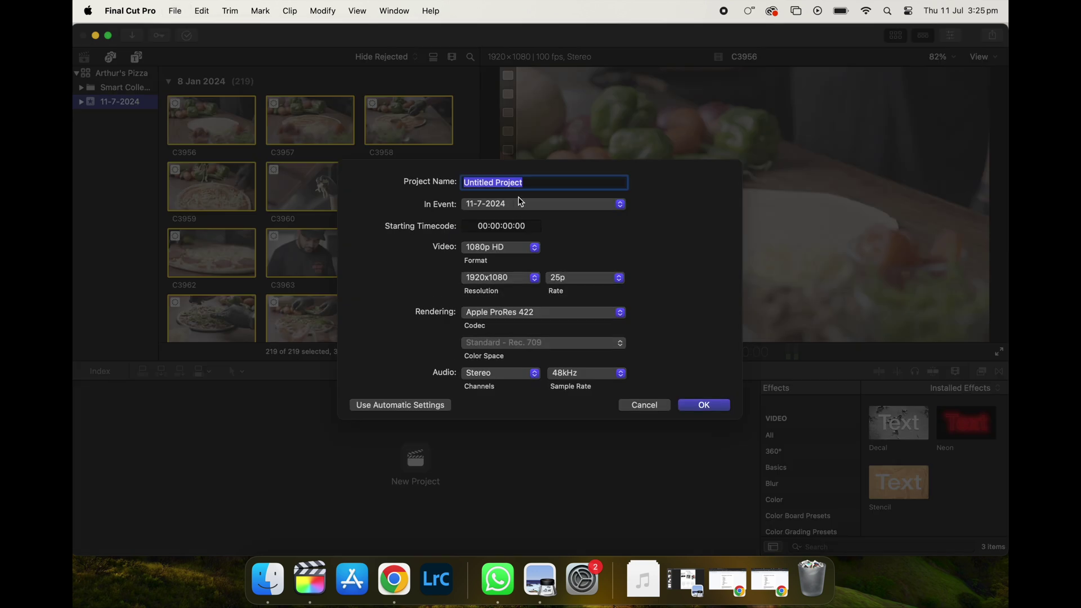
type("Video 1")
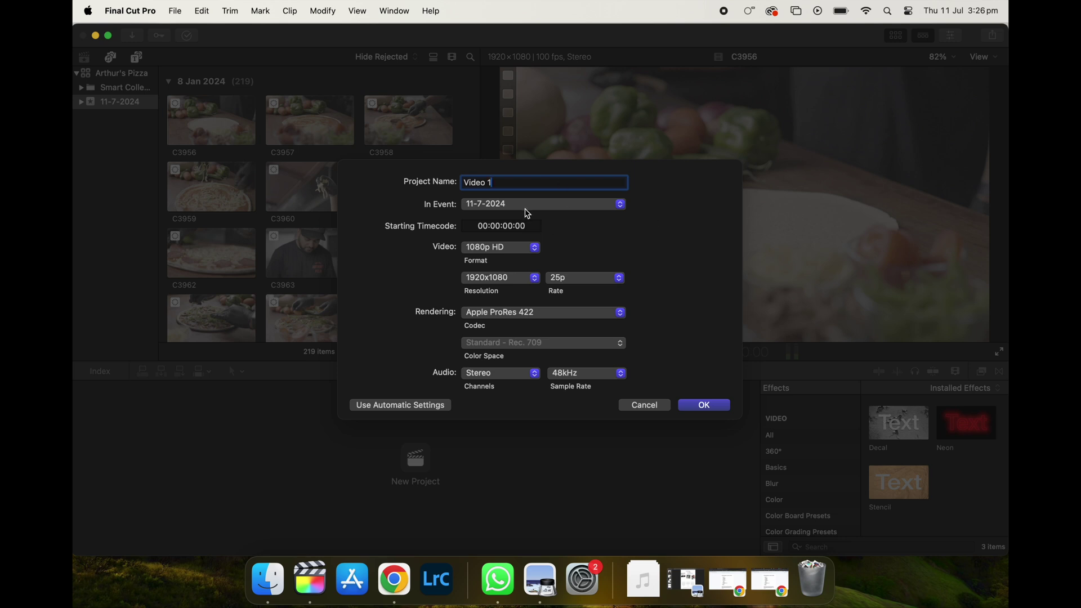
left_click(522, 249)
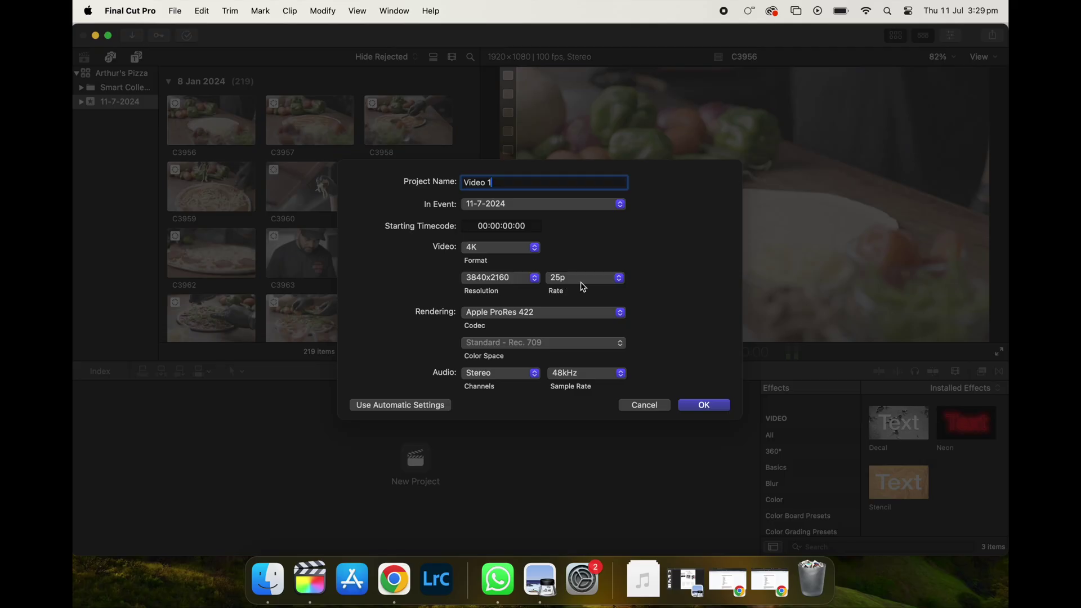
left_click(584, 315)
left_click(584, 319)
Create the Video 1 project, insert a gap clip and stretch it to roughly two minutes.
key("Return")
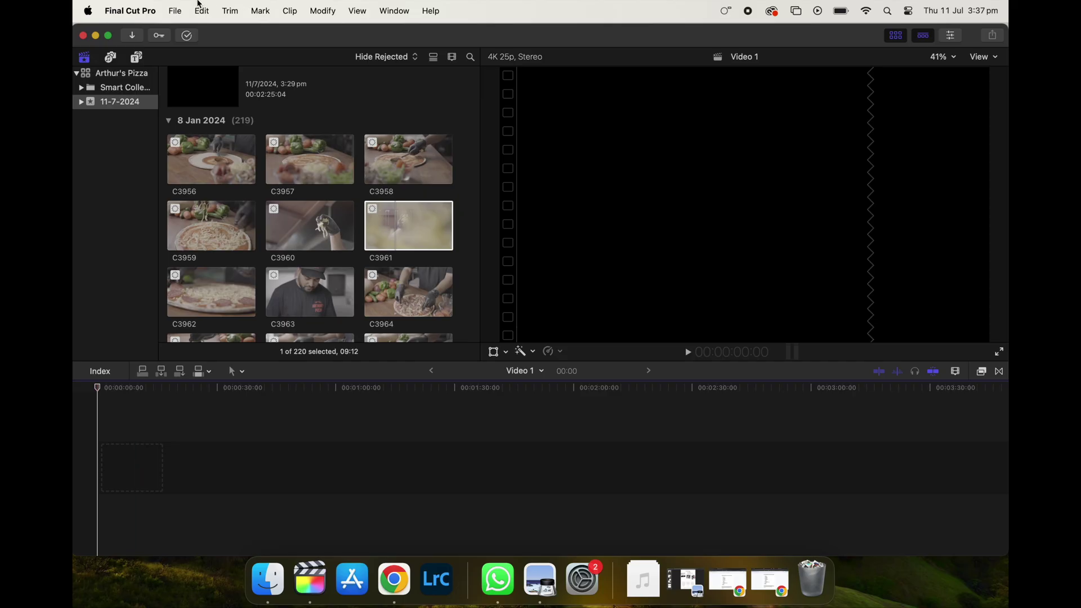
left_click(201, 10)
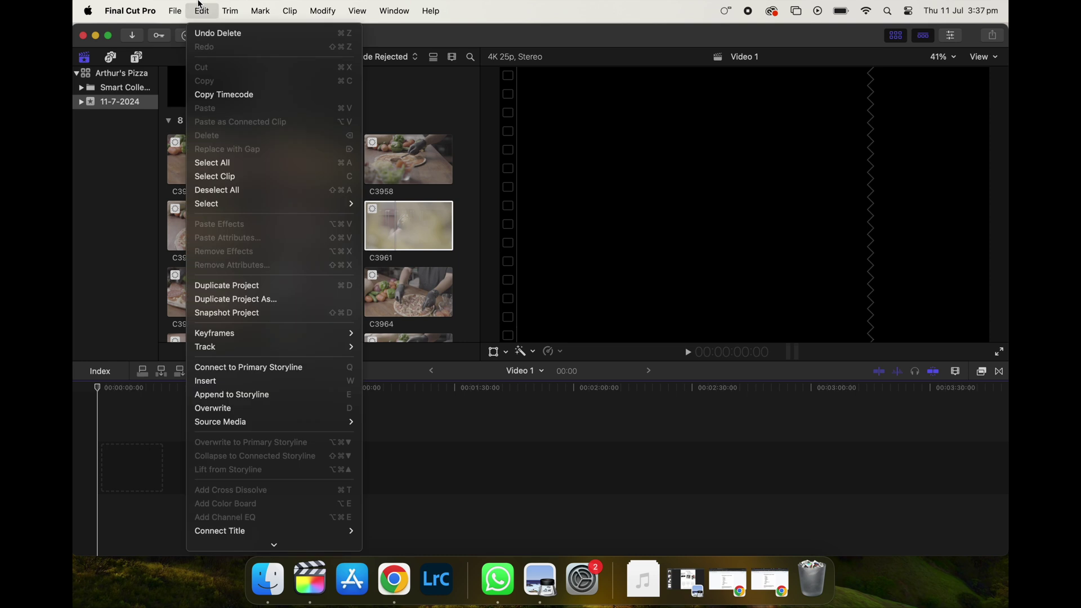
scroll(247, 381, "down", 3)
mouse_move(264, 426)
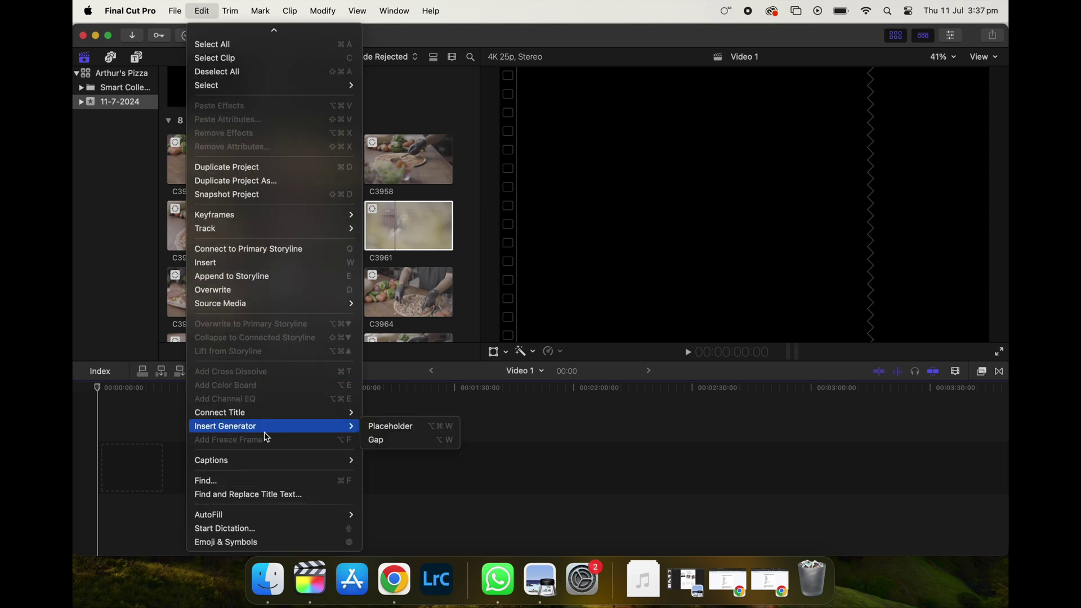
left_click(405, 441)
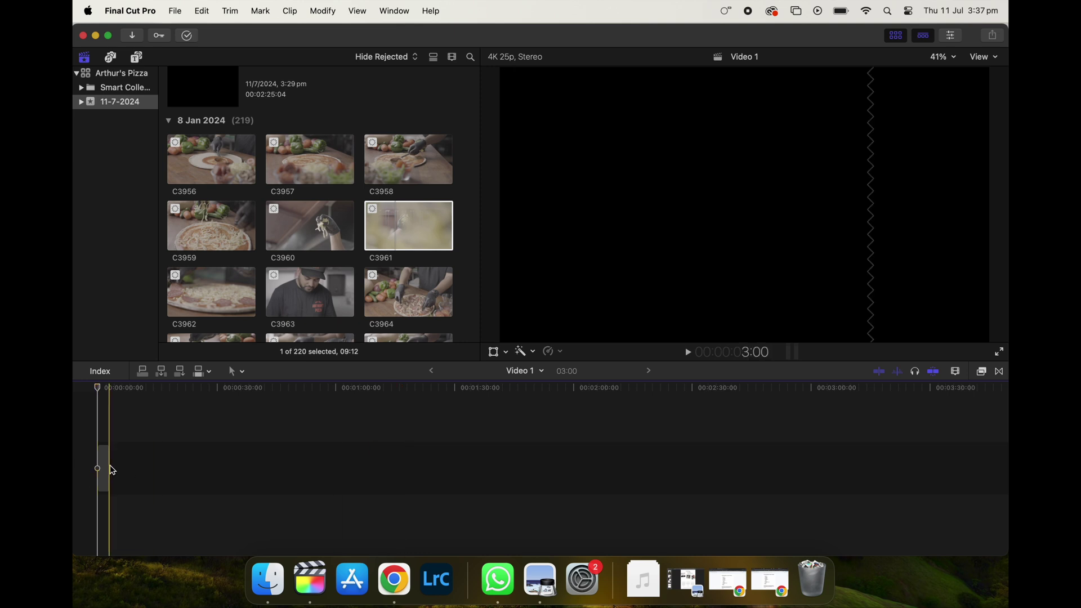
key("Home")
left_click_drag(108, 469, 580, 482)
Place C3956 then C3960 at the timeline start and lower C3960's volume to -∞ dB.
left_click(223, 167)
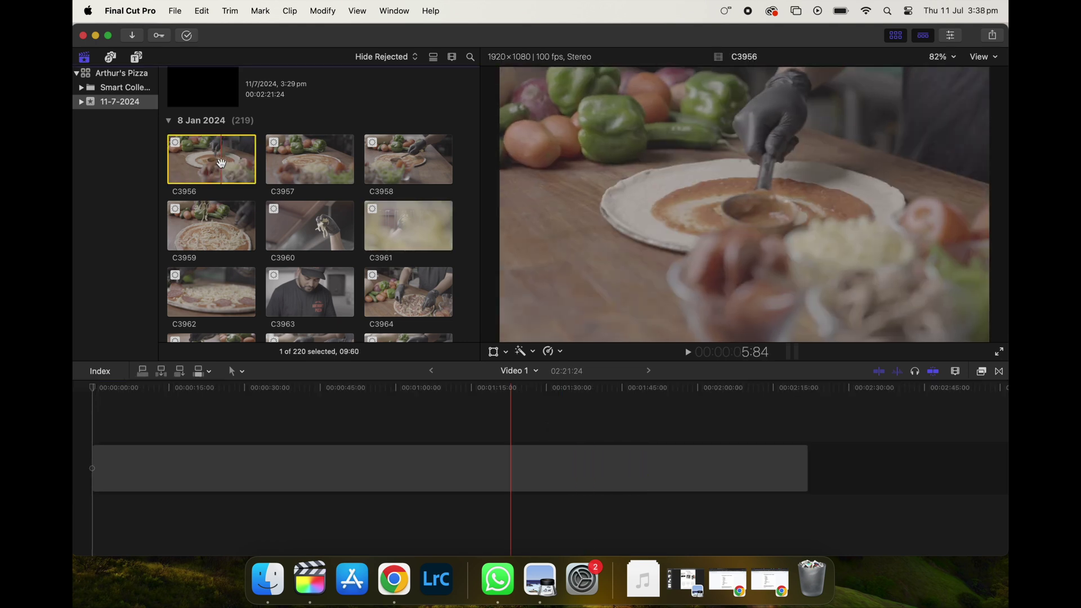
left_click_drag(195, 237, 99, 416)
left_click_drag(310, 225, 159, 420)
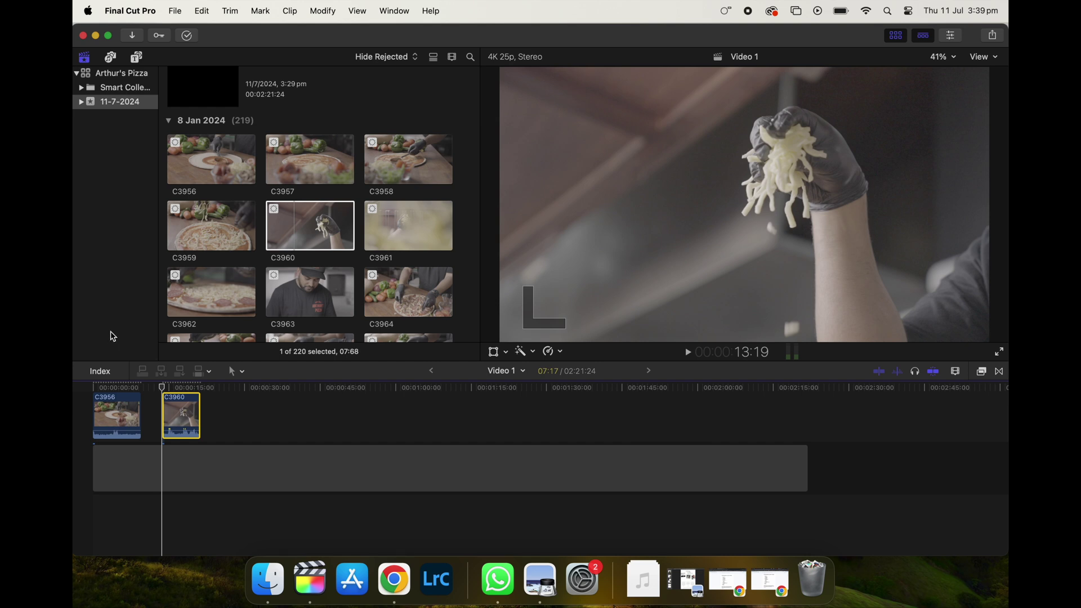
left_click(252, 490)
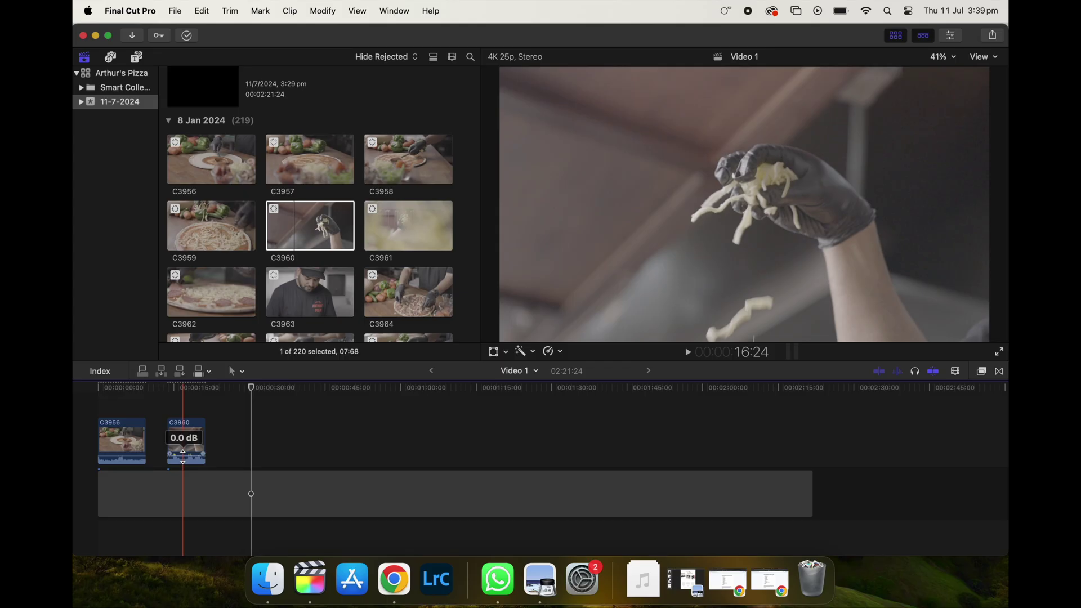
key("s")
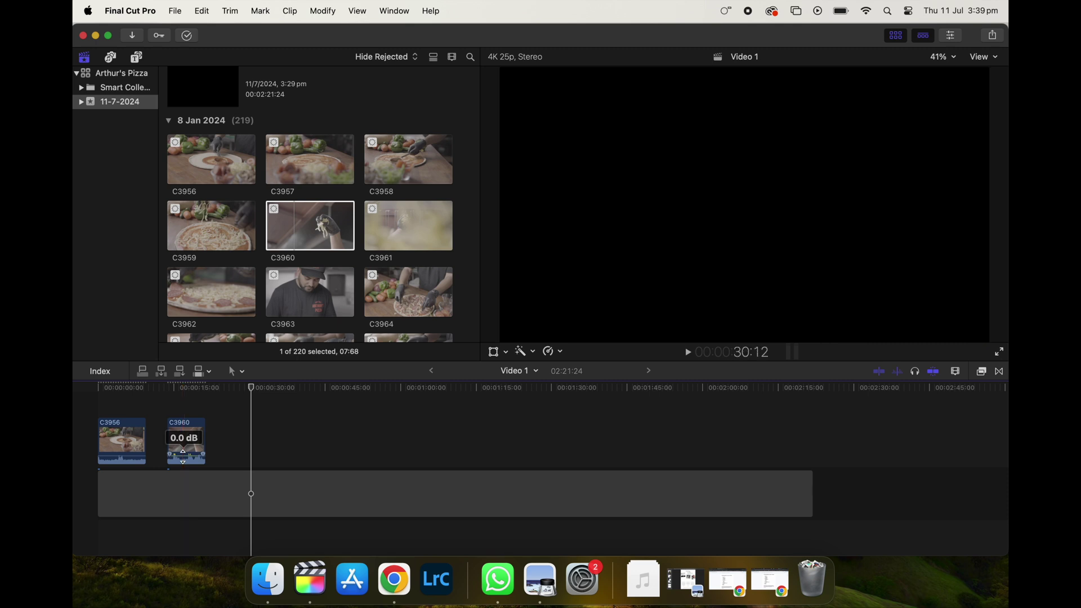
left_click_drag(183, 456, 191, 510)
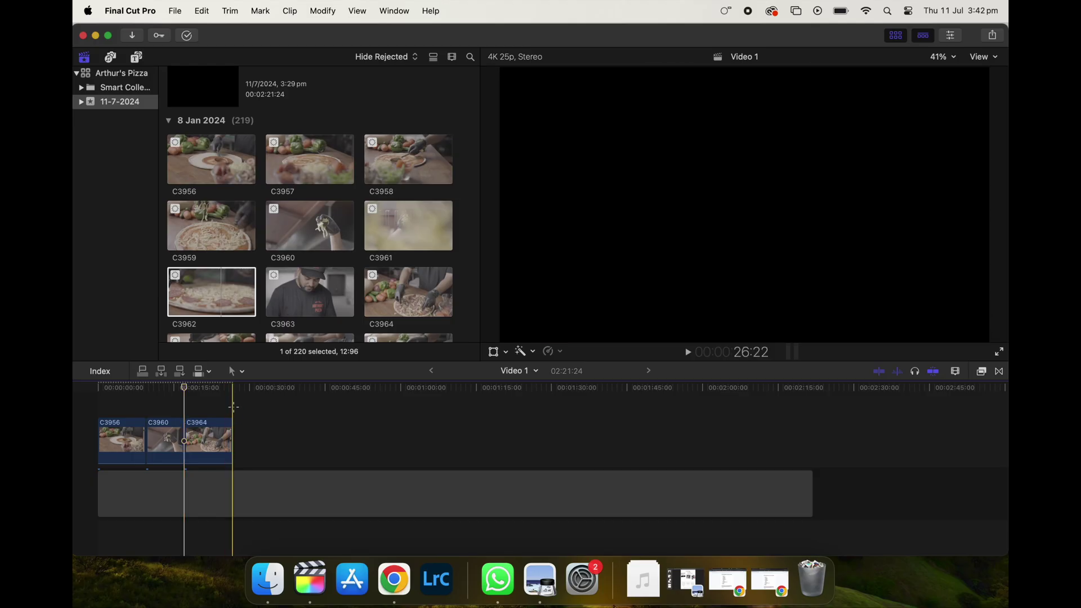
Shorten the end of C3964 and play back the trimmed edit.
left_click(235, 445)
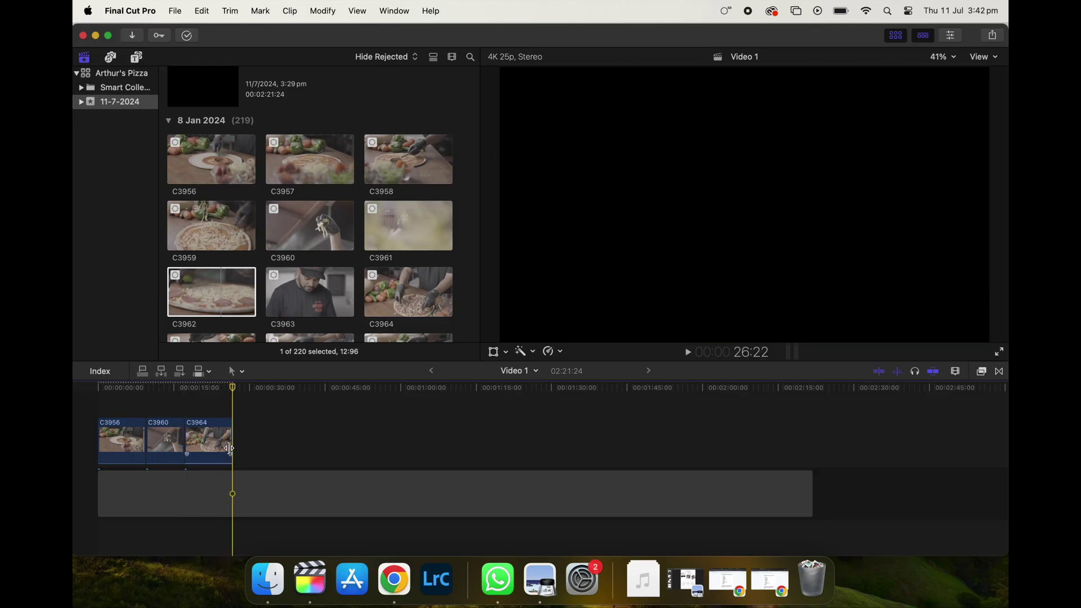
left_click_drag(233, 440, 220, 442)
key("space")
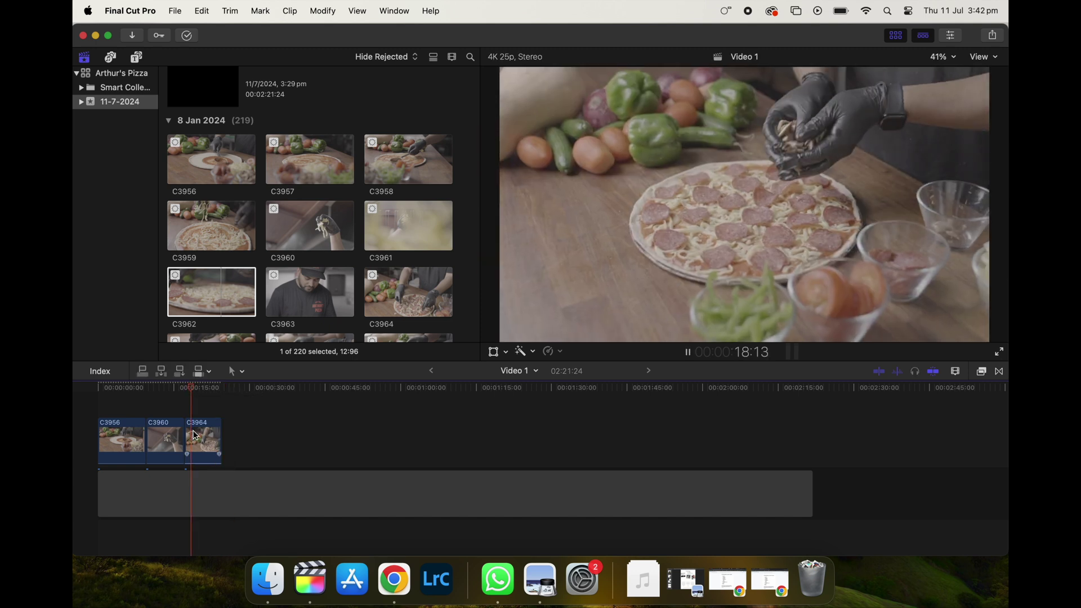
key("space")
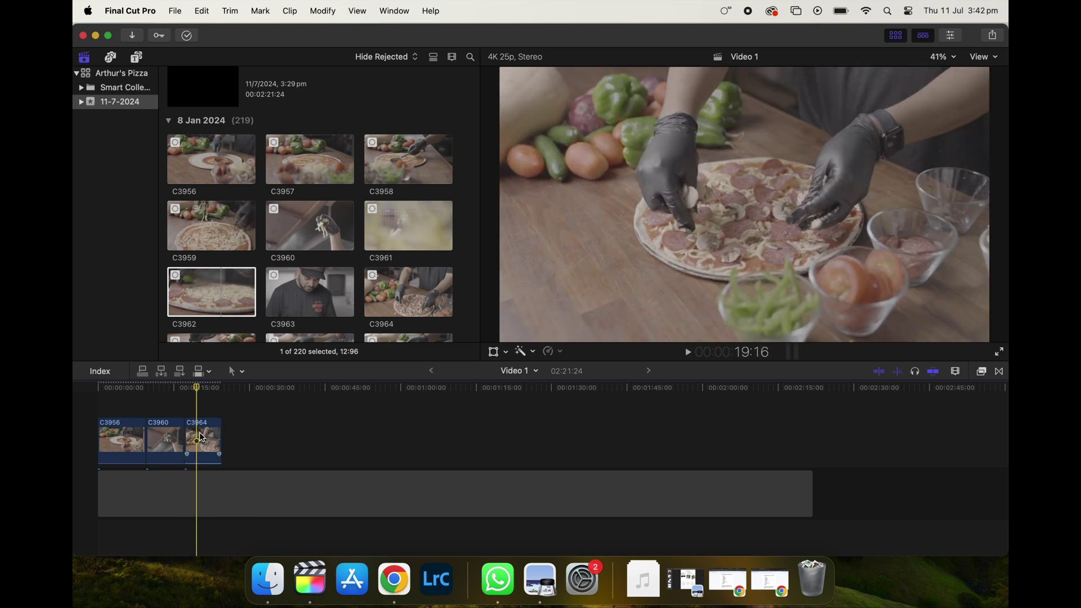
key("space")
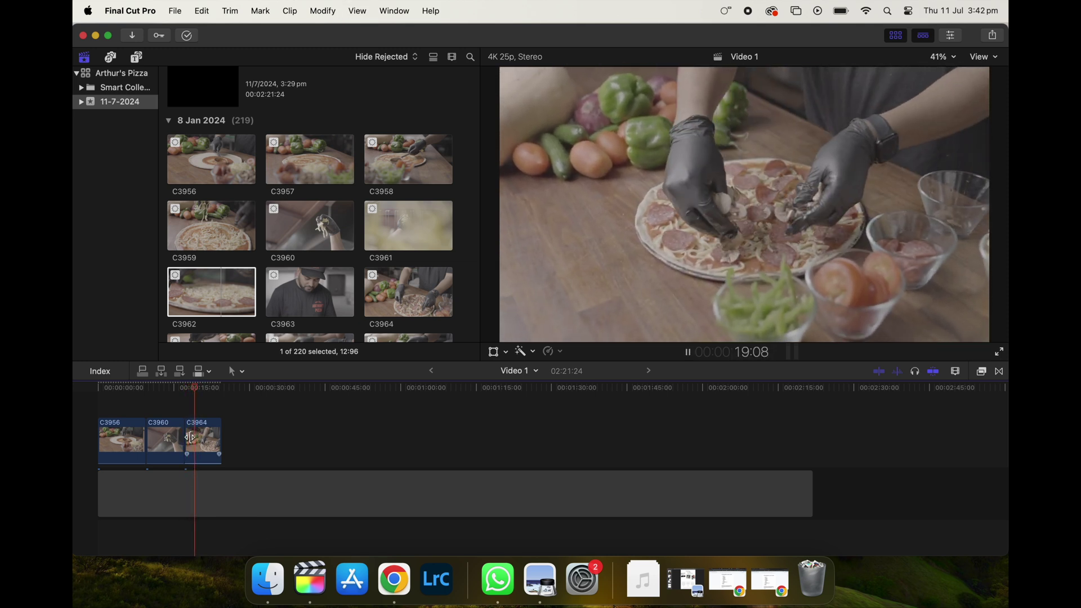
key("space")
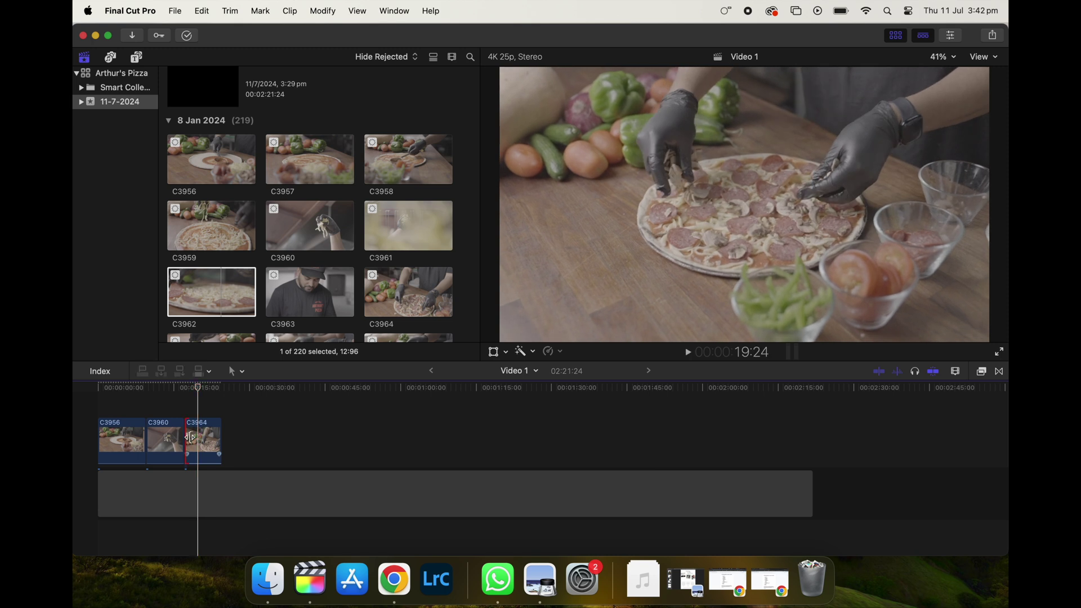
Trim the start of C3964 shorter, zoom in on it, and review playback.
left_click(190, 438)
left_click_drag(191, 438, 206, 439)
key("super+equal")
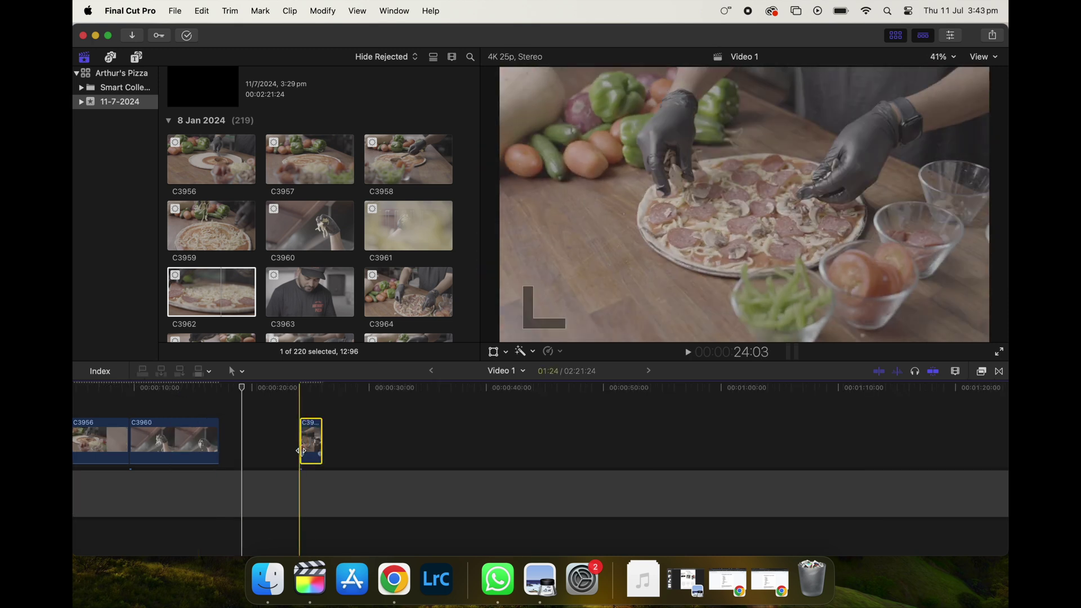
key("space")
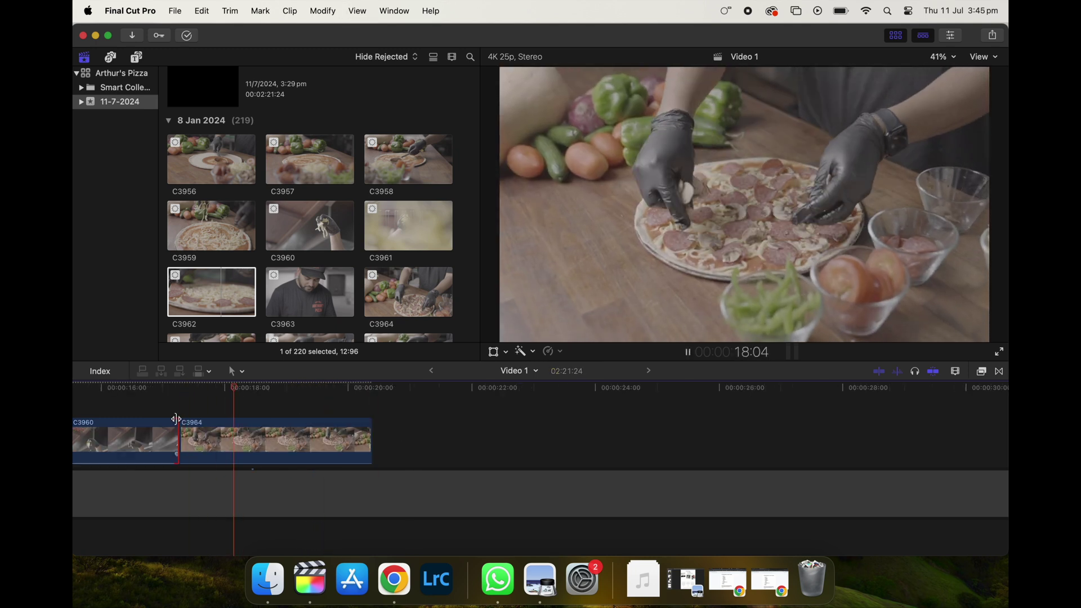
key("space")
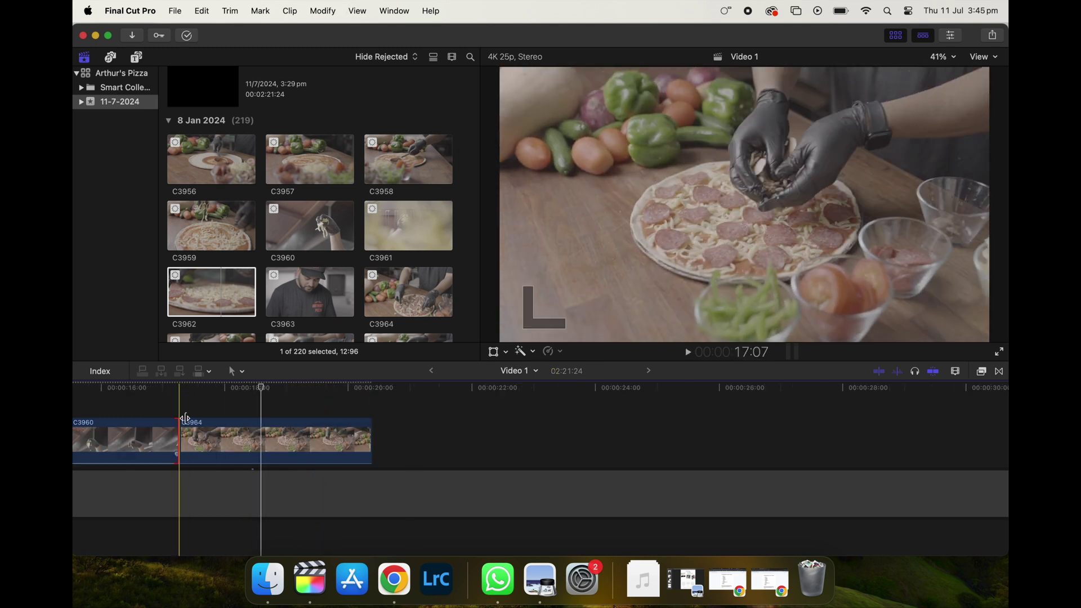
key("space")
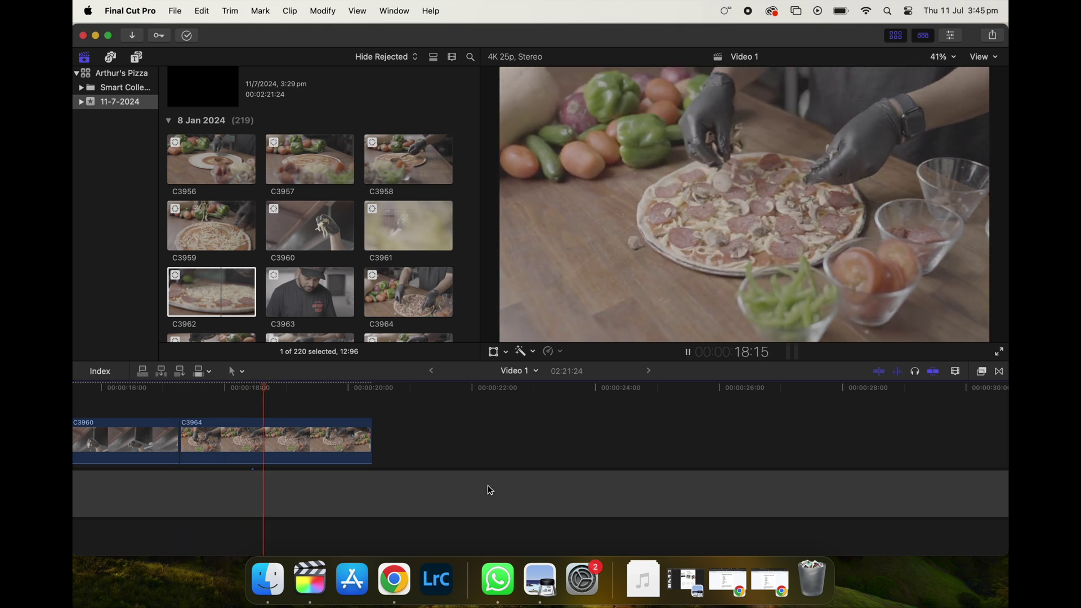
key("space")
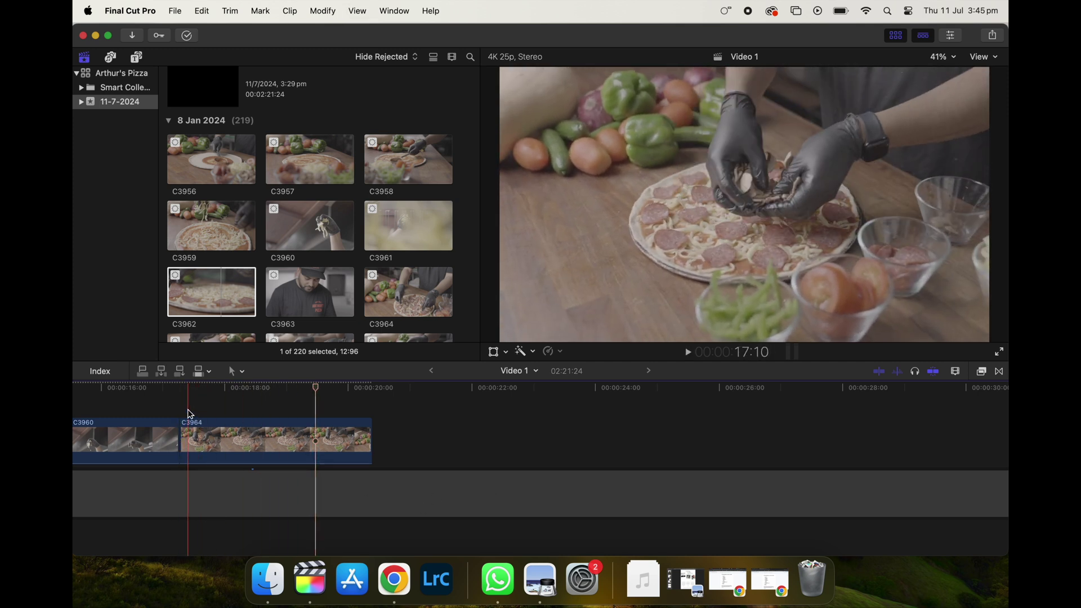
key("space")
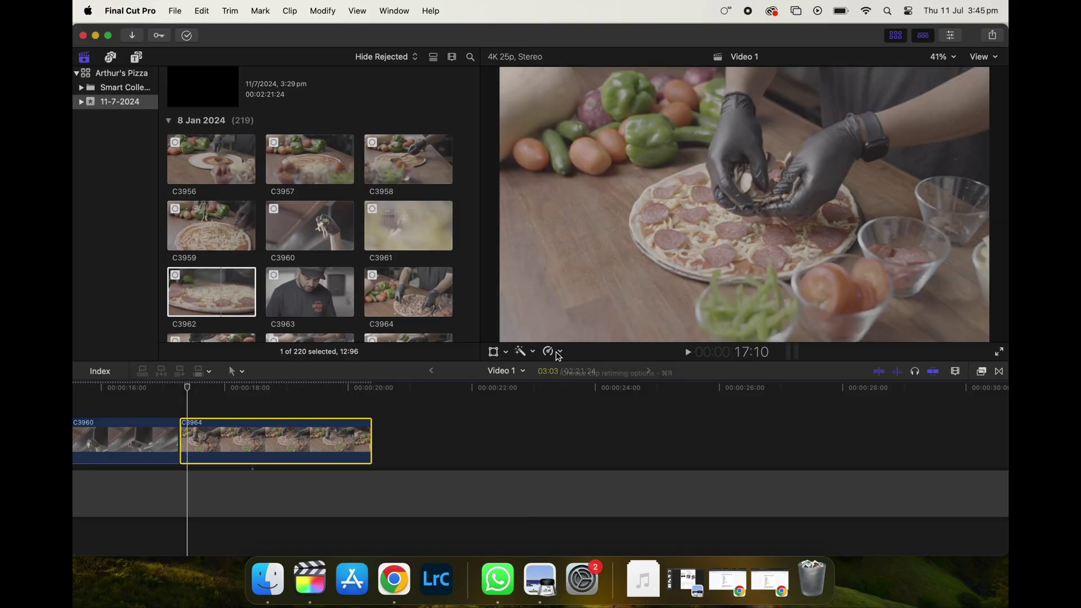
Retime C3964 to Slow 25% and stop playback after previewing it.
left_click(560, 354)
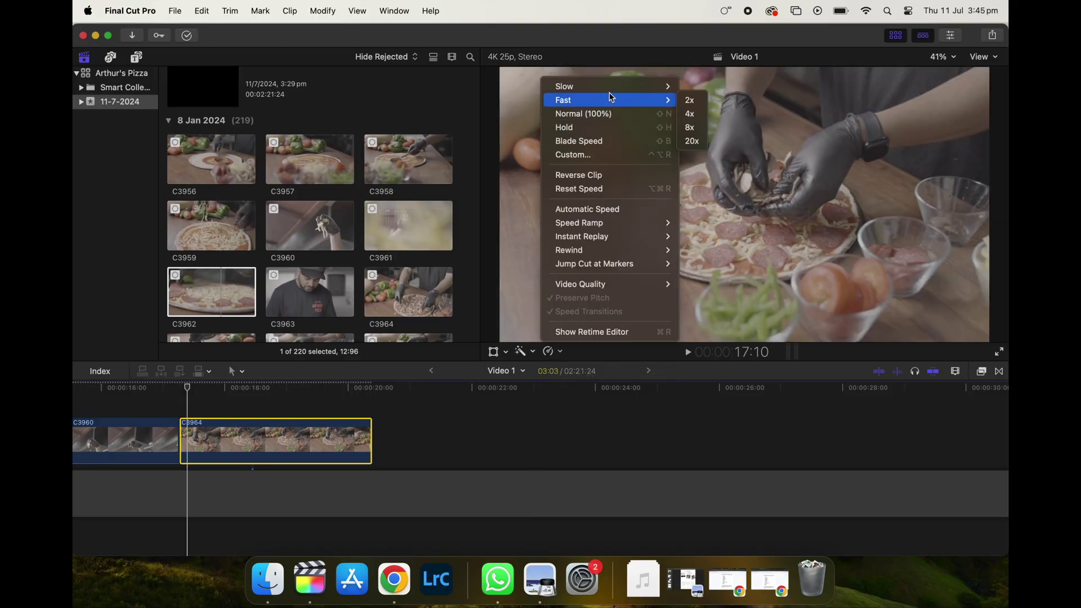
mouse_move(609, 92)
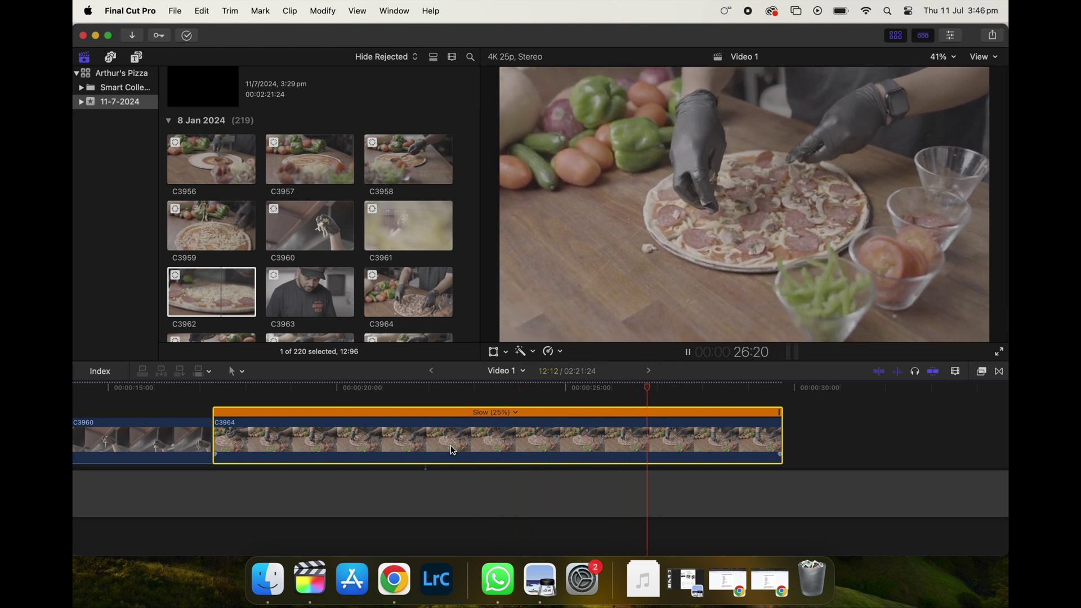
key("space")
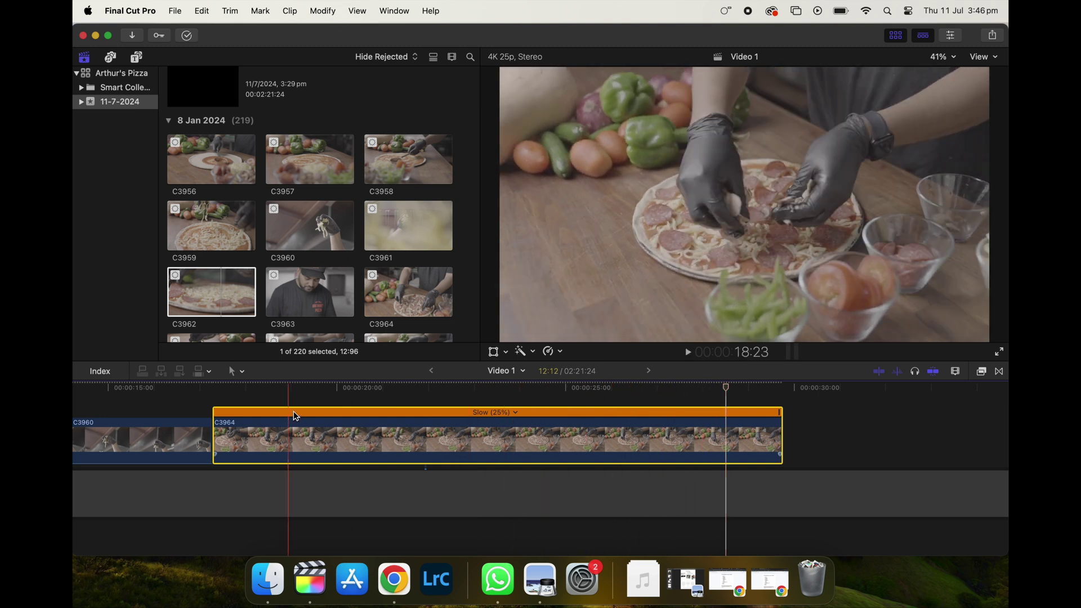
In C3964's Video inspector, try lower opacity and 199% scale, then undo the scale change.
left_click(391, 426)
left_click(951, 35)
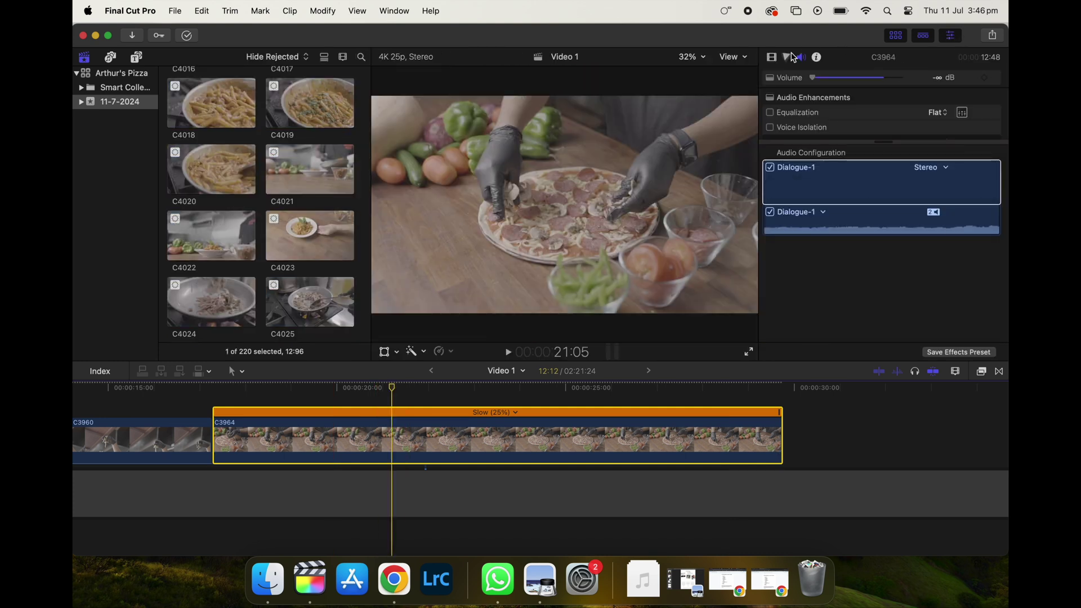
left_click(773, 58)
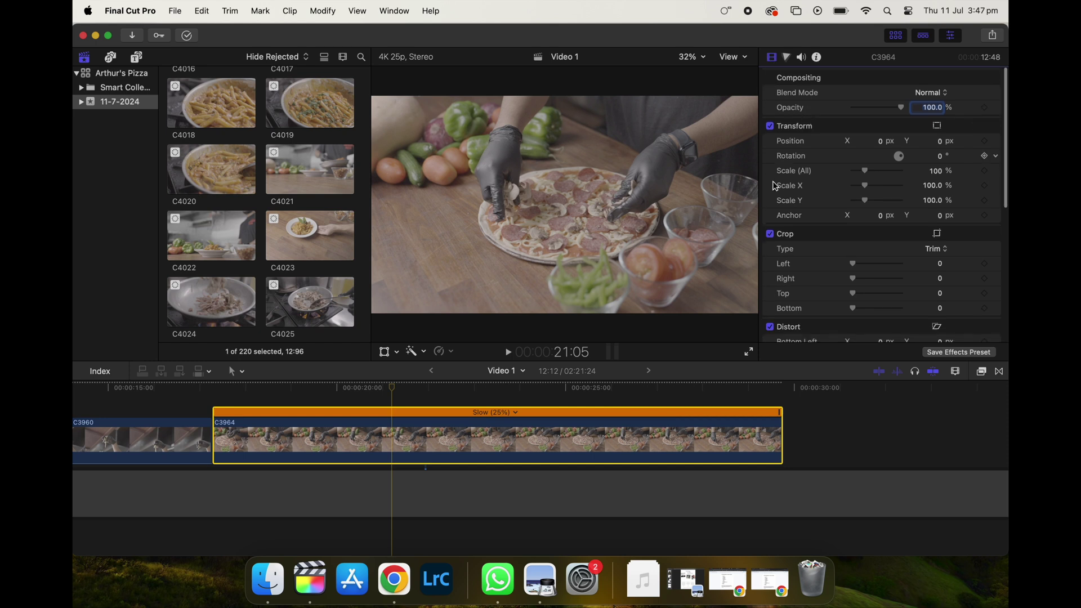
mouse_move(903, 111)
left_mouse_down()
mouse_move(848, 111)
mouse_move(914, 119)
mouse_move(843, 119)
mouse_move(914, 120)
left_mouse_up()
scroll(806, 147, "down", 2)
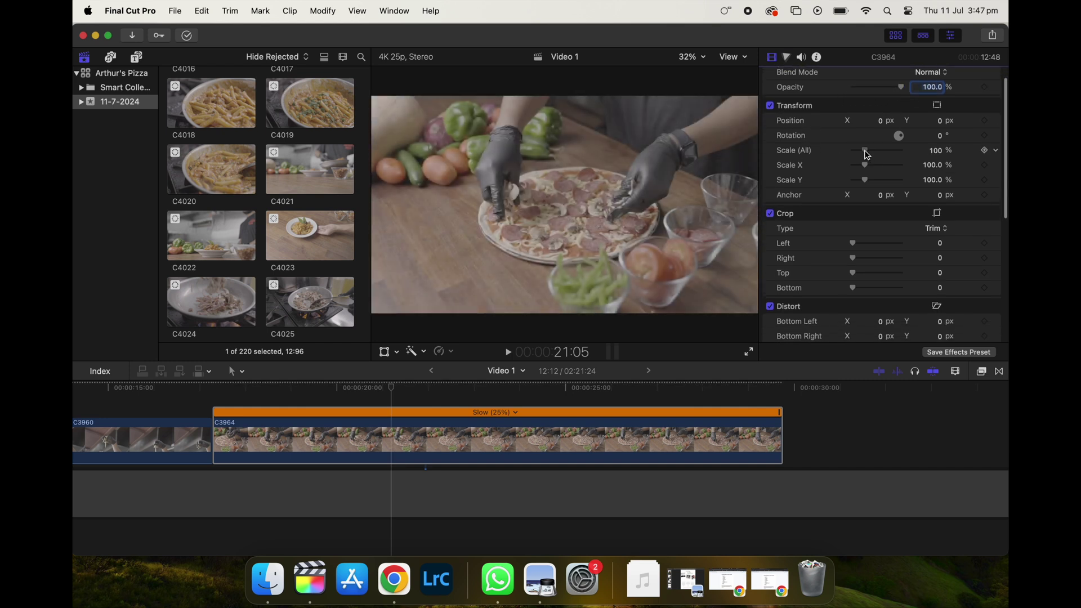
mouse_move(867, 155)
left_mouse_down()
mouse_move(857, 153)
mouse_move(880, 157)
left_mouse_up()
key("super+z")
Try cropping the frame's right side, then enable Stabilization and play C3964 to check it.
scroll(849, 208, "down", 4)
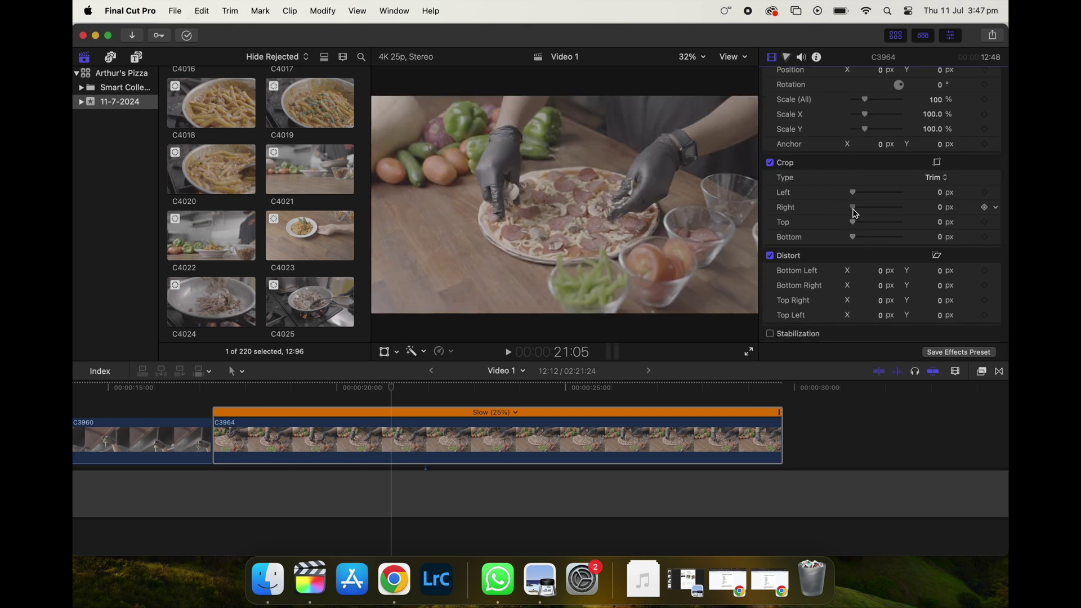
left_click_drag(858, 214, 834, 216)
scroll(776, 180, "down", 5)
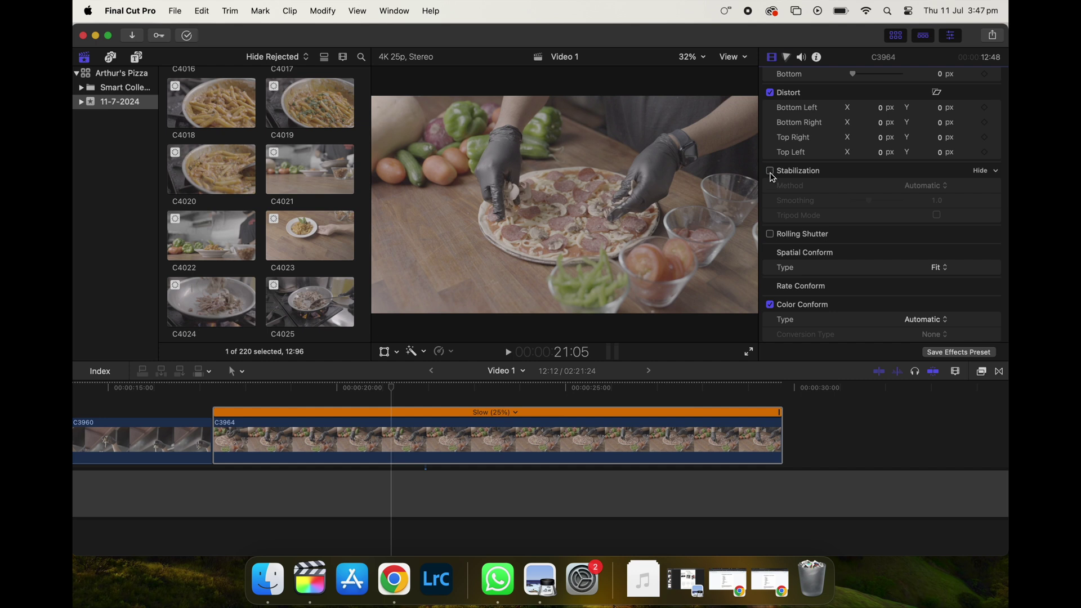
left_click(771, 171)
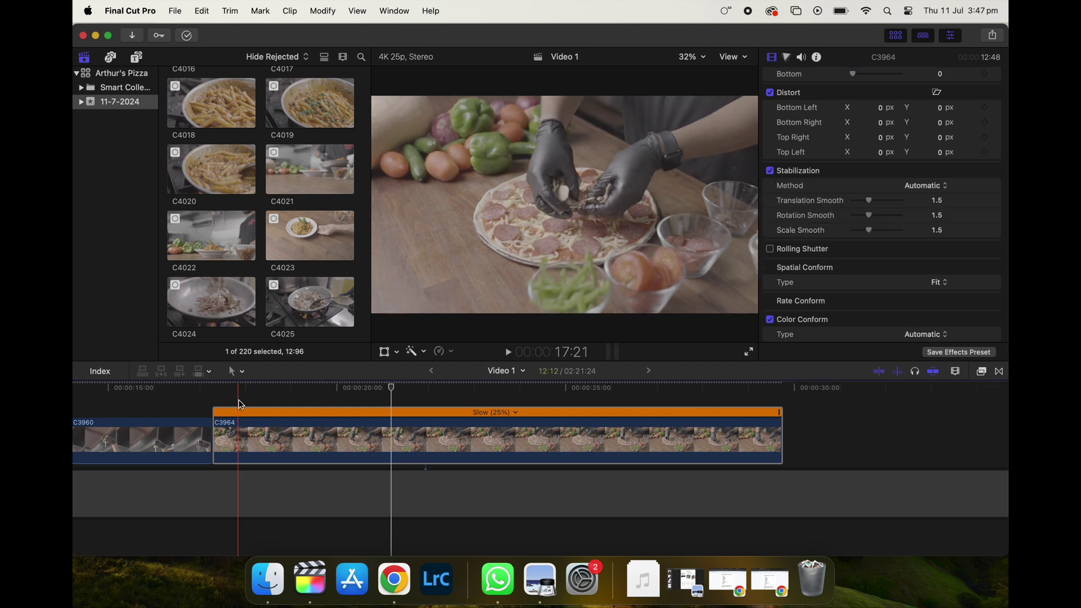
key("space")
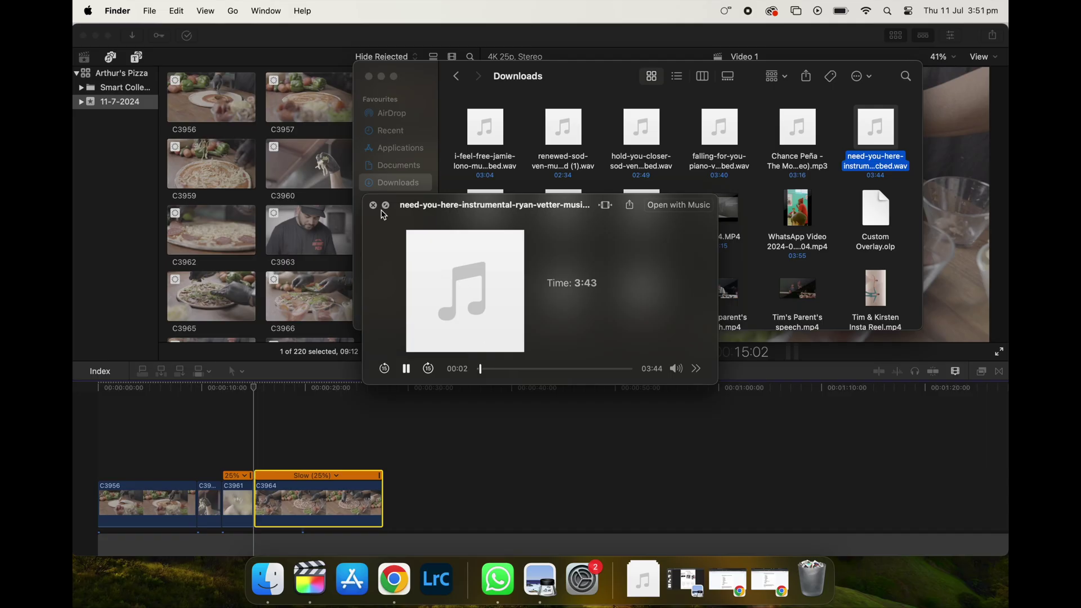
Move the need-you-here instrumental WAV from Downloads into the Arthur's Pizza folder and select it.
left_click(372, 205)
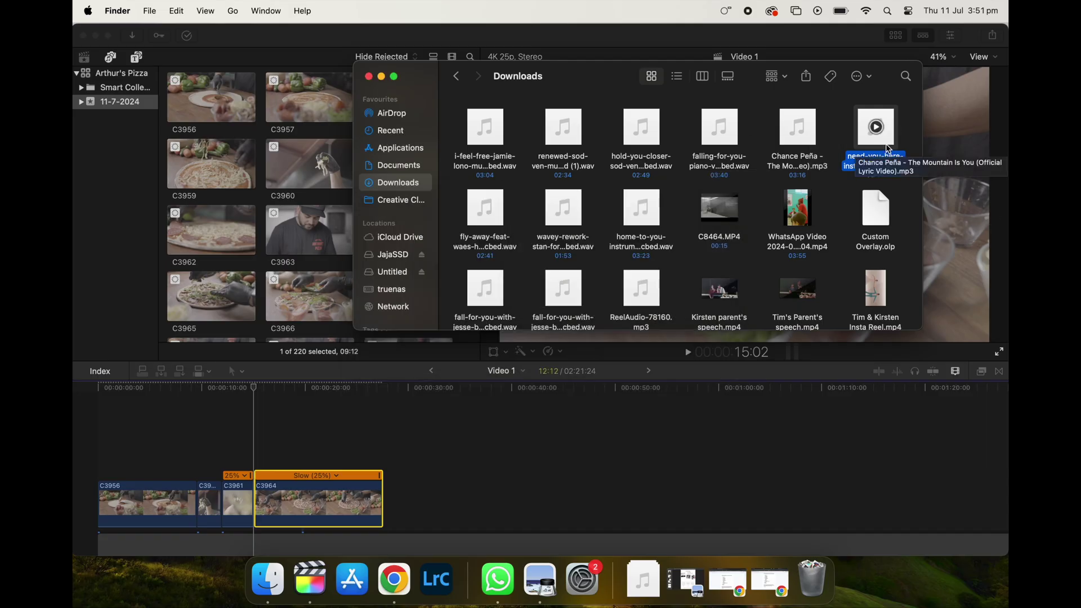
left_click_drag(886, 144, 513, 215)
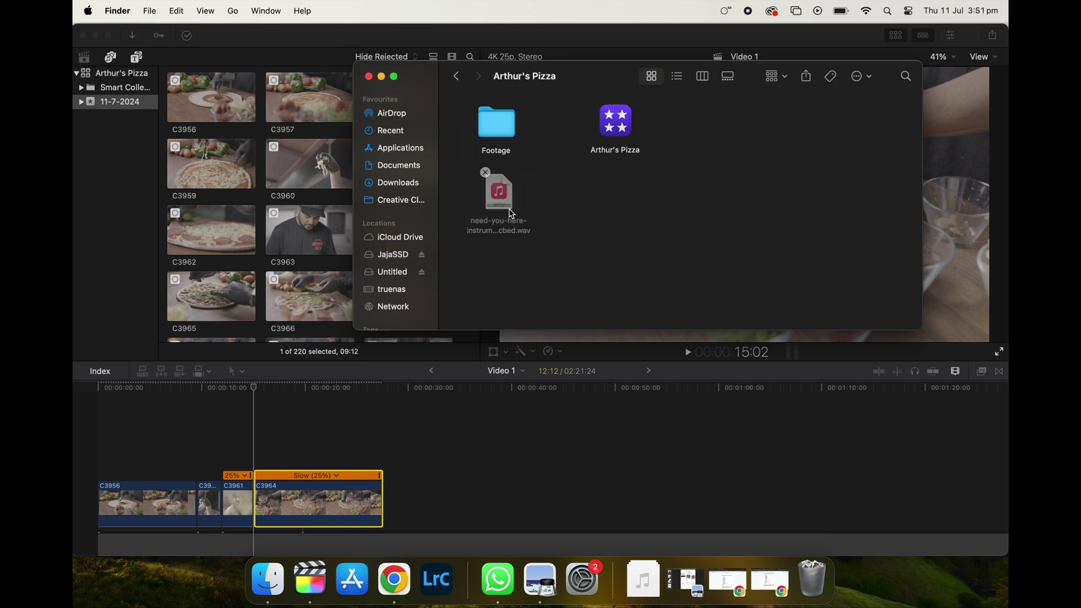
left_click(512, 213)
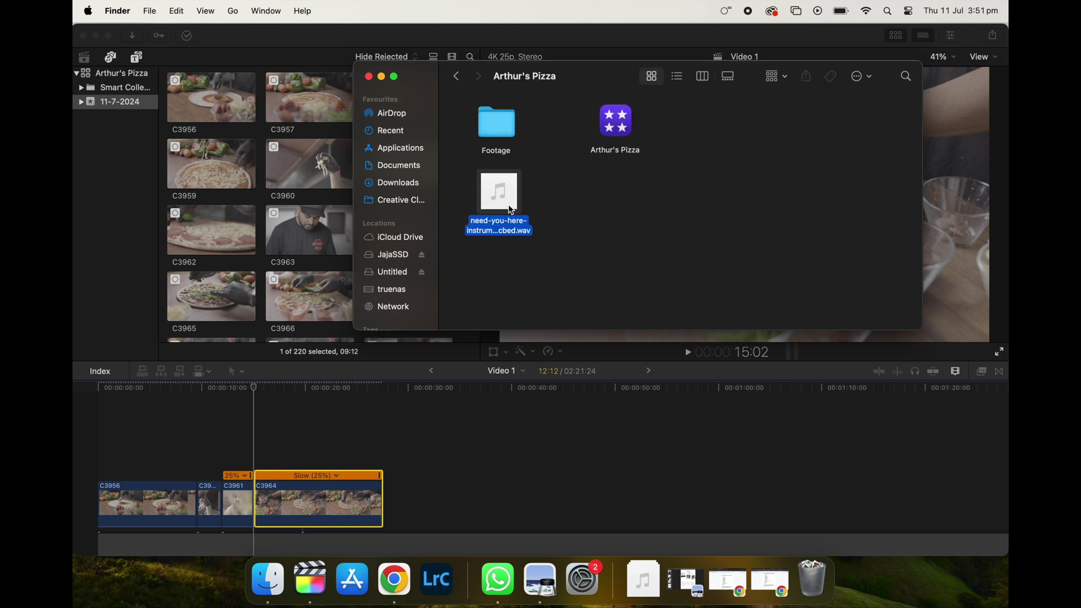
Import the need-you-here WAV, place it beneath the video clips on the timeline, and play back.
left_click_drag(514, 205, 277, 243)
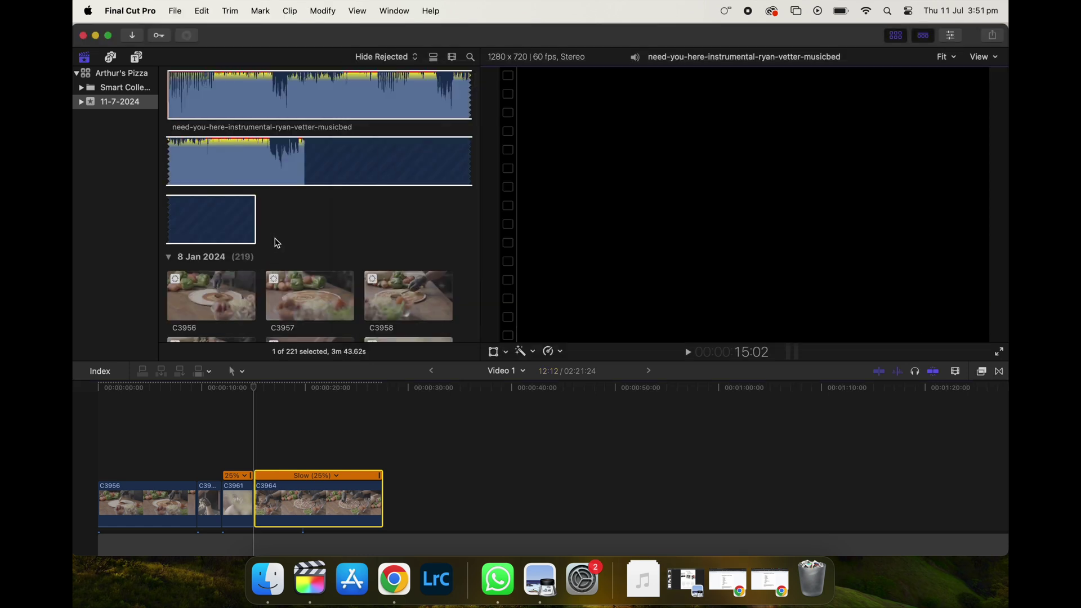
left_click(198, 84)
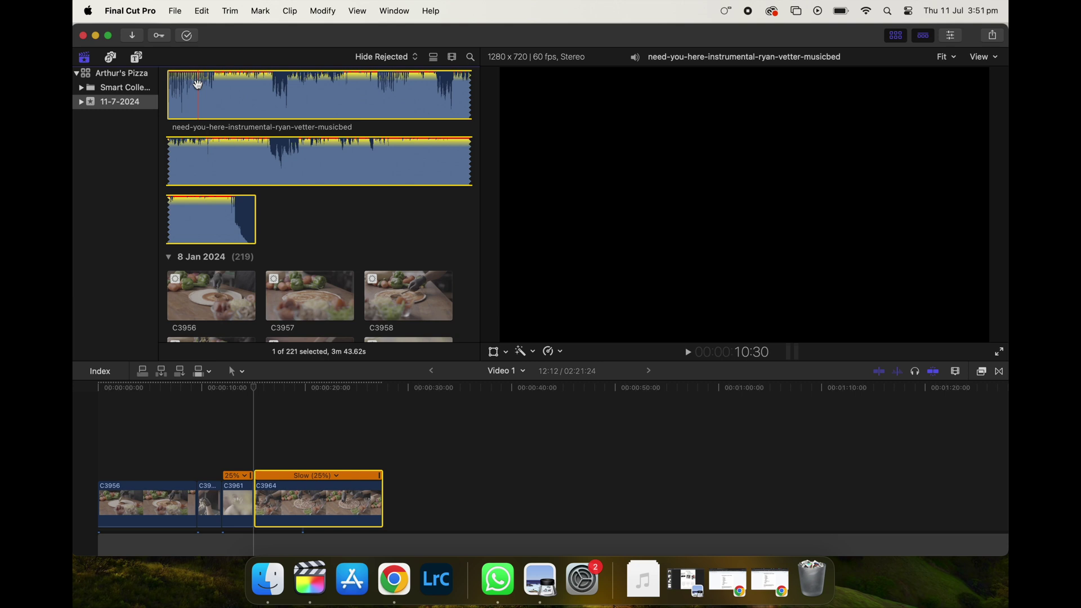
left_click_drag(199, 84, 163, 506)
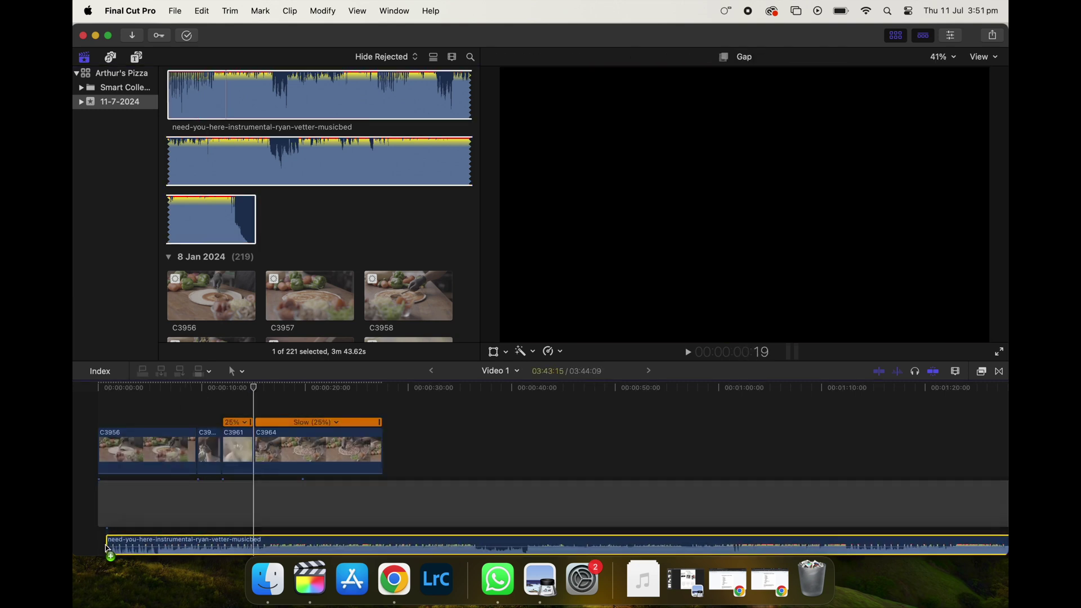
left_click_drag(107, 549, 98, 541)
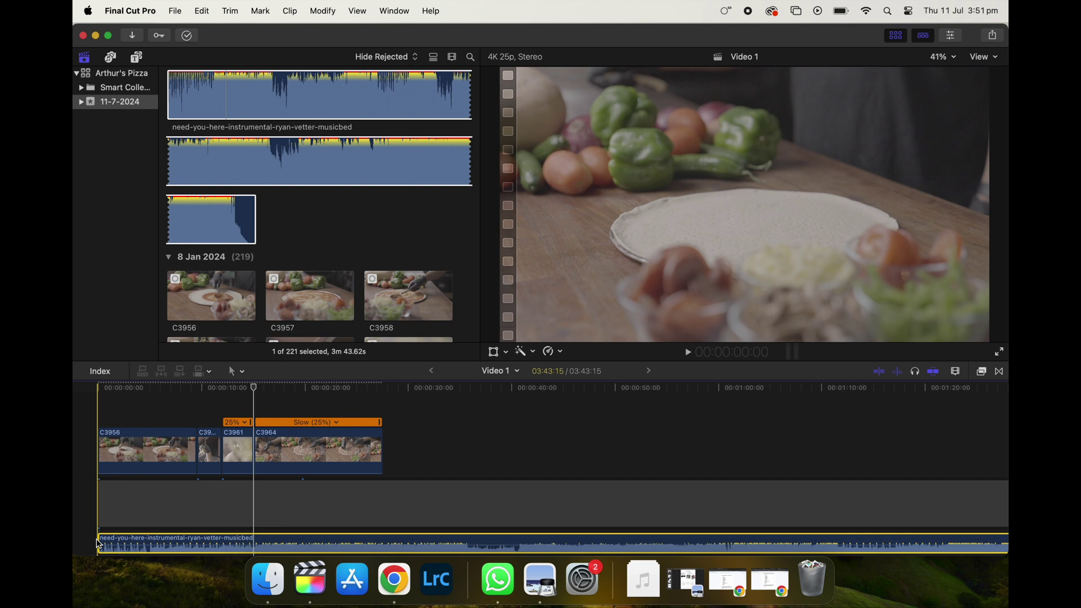
left_click(94, 540)
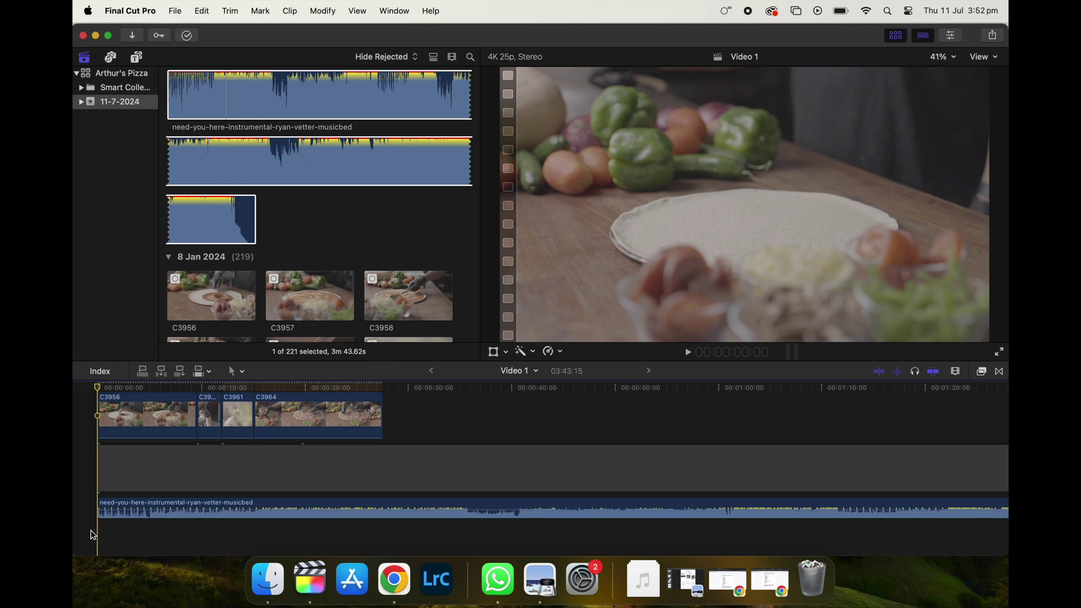
key("space")
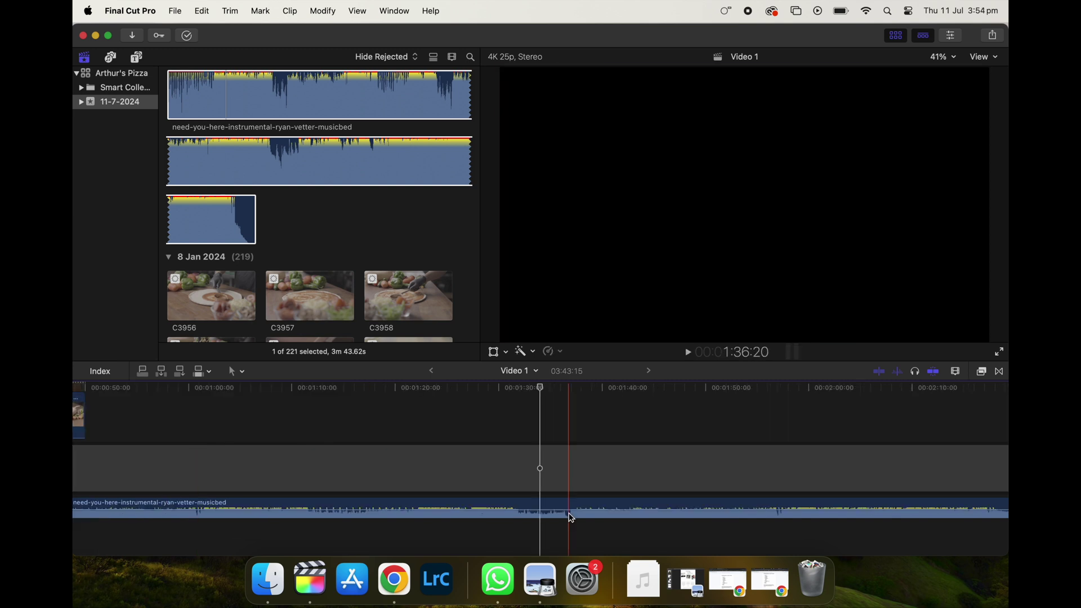
Blade the music track at about 00:00:45 and select the right-hand piece.
left_click(570, 511)
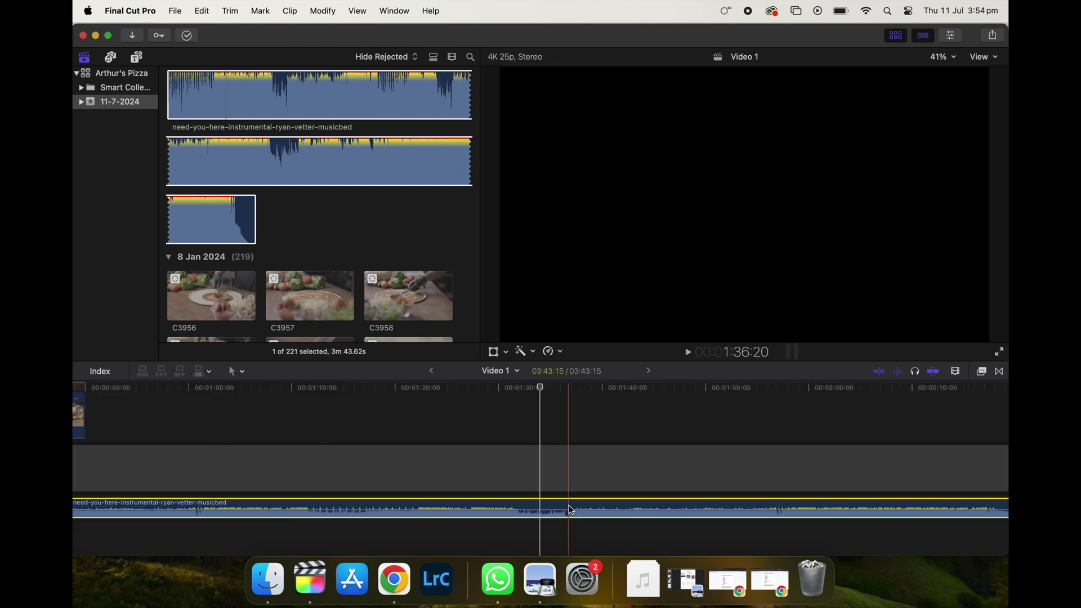
key("space")
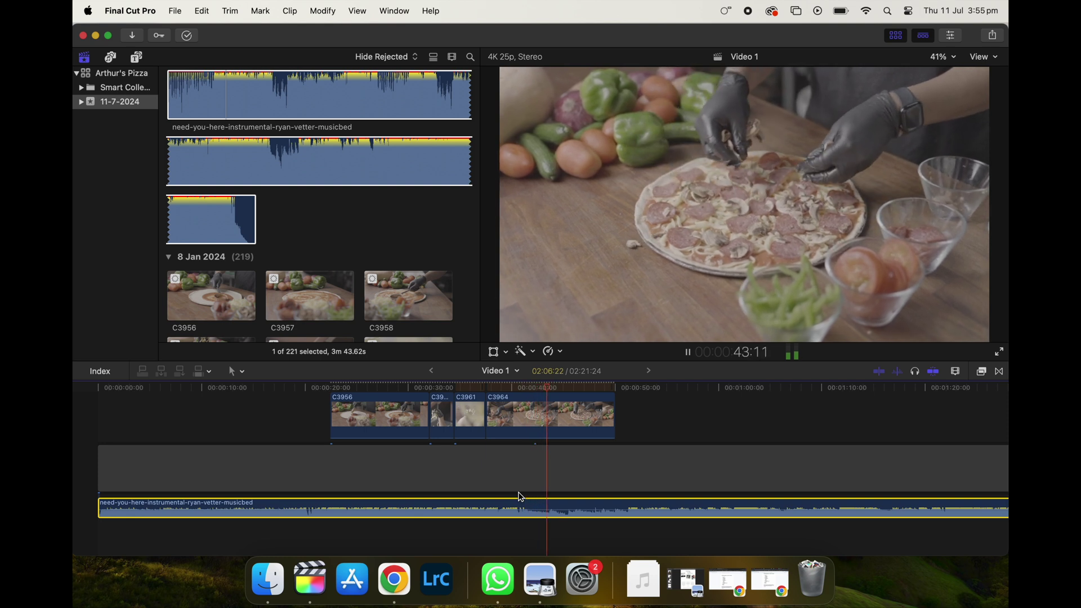
key("space")
key("space")
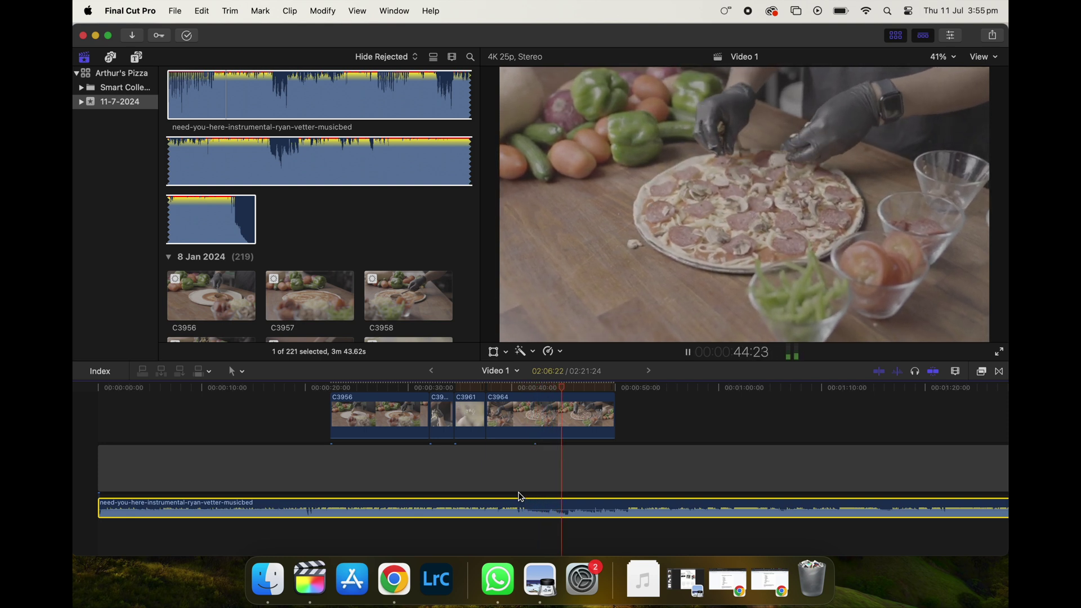
key("space")
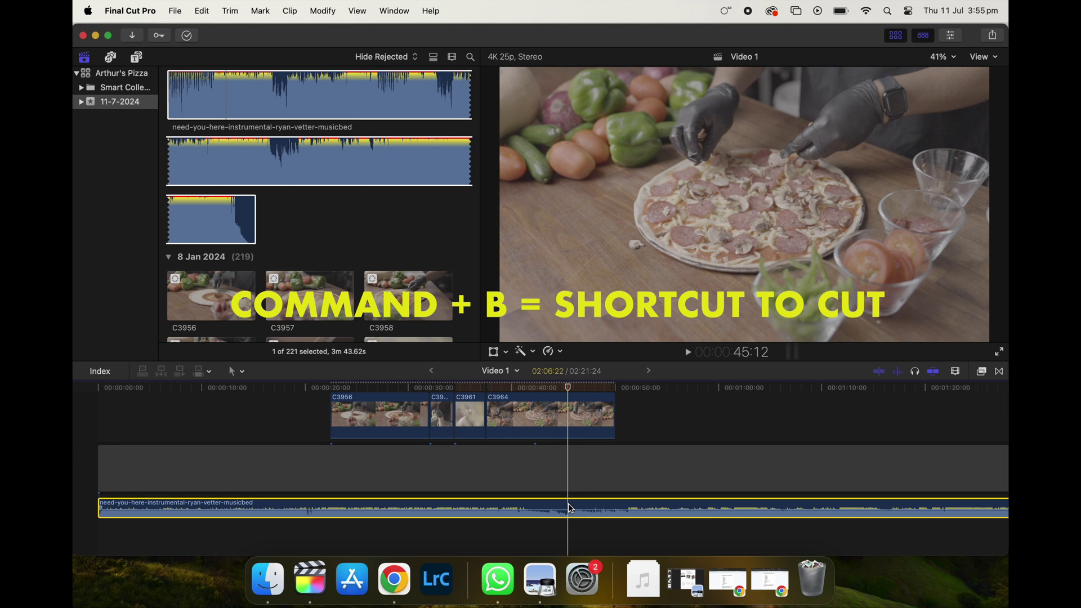
key("super+b")
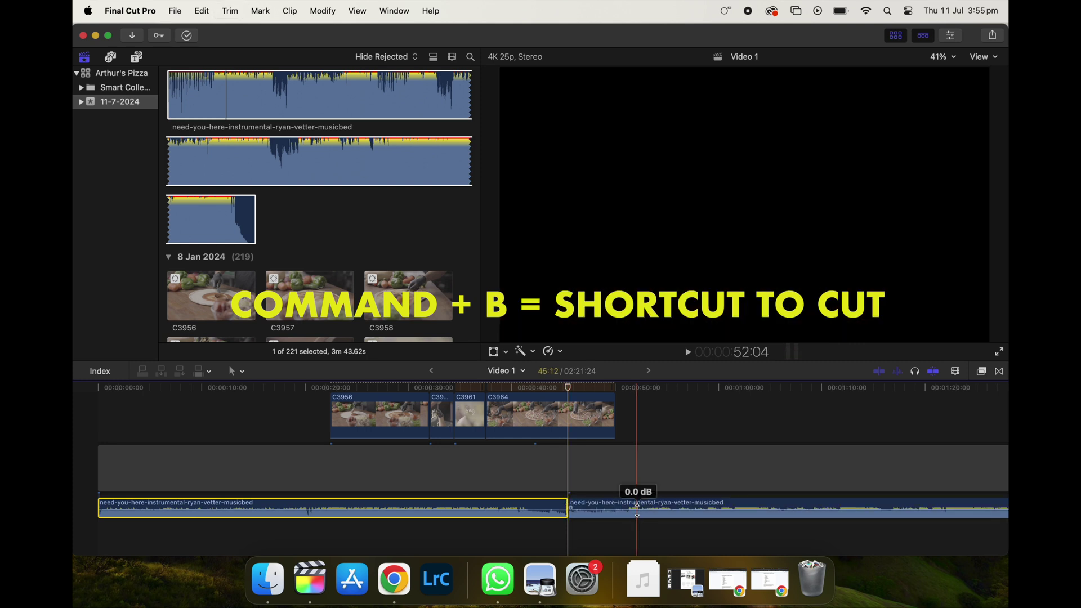
left_click(637, 506)
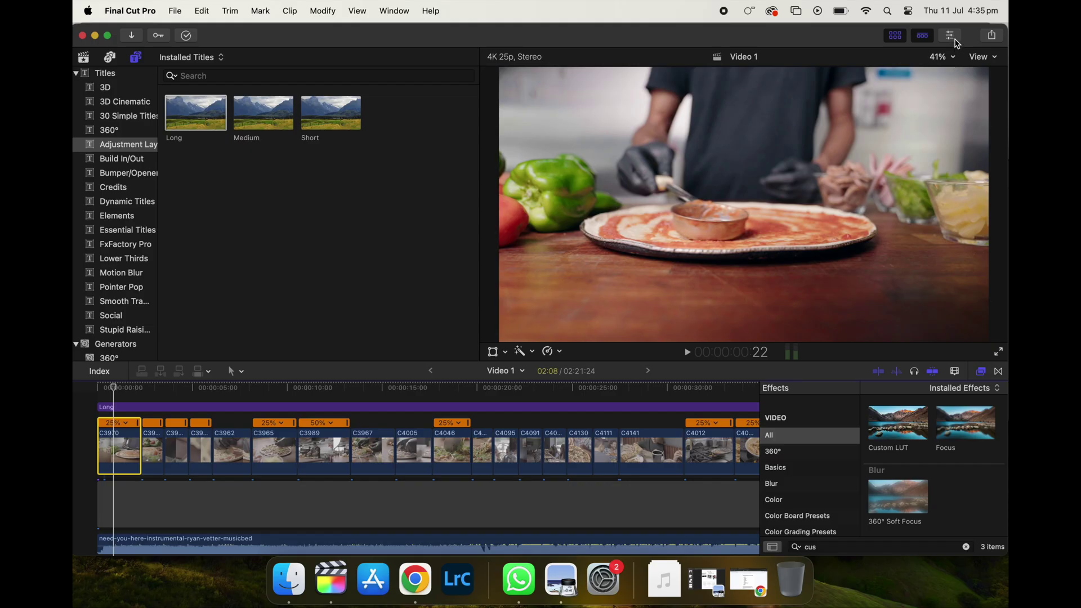
Add Color Board exposure corrections: global -10% on clip C3970 and -13% on C3960.
left_click(956, 39)
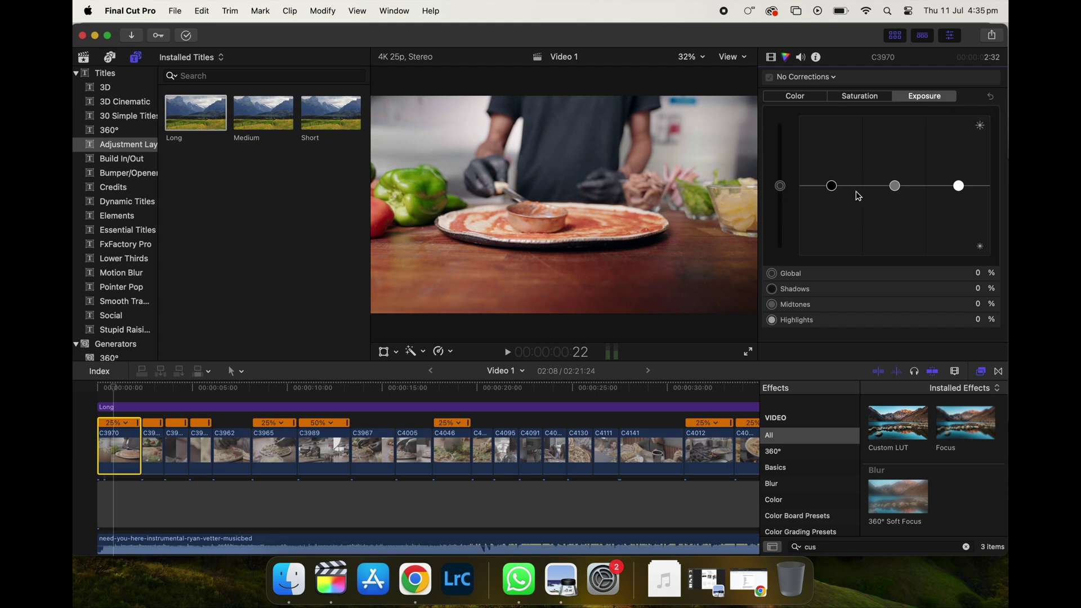
left_click(827, 190)
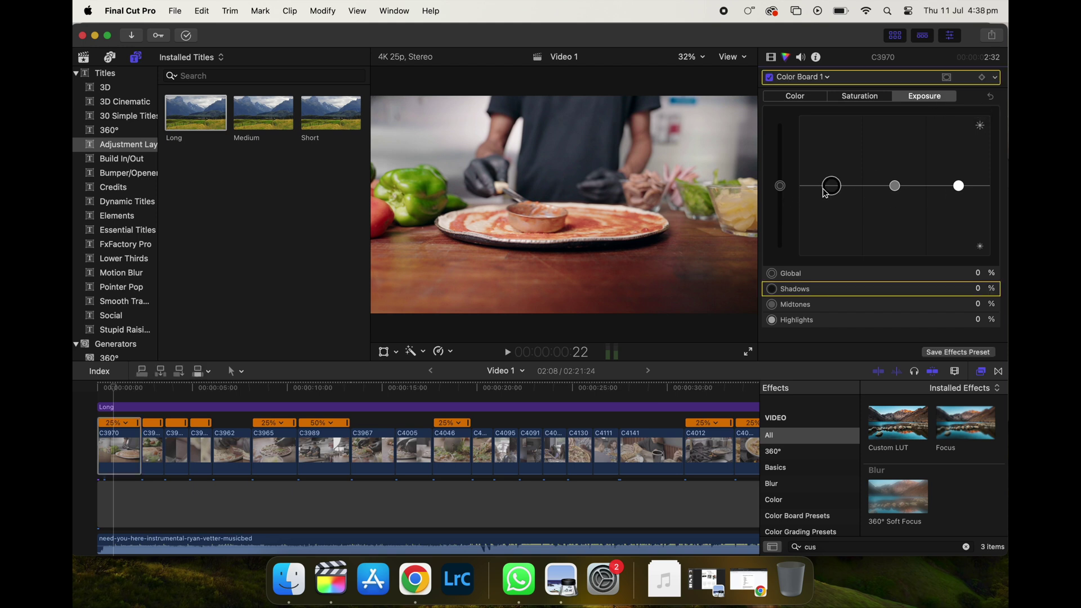
left_click(781, 186)
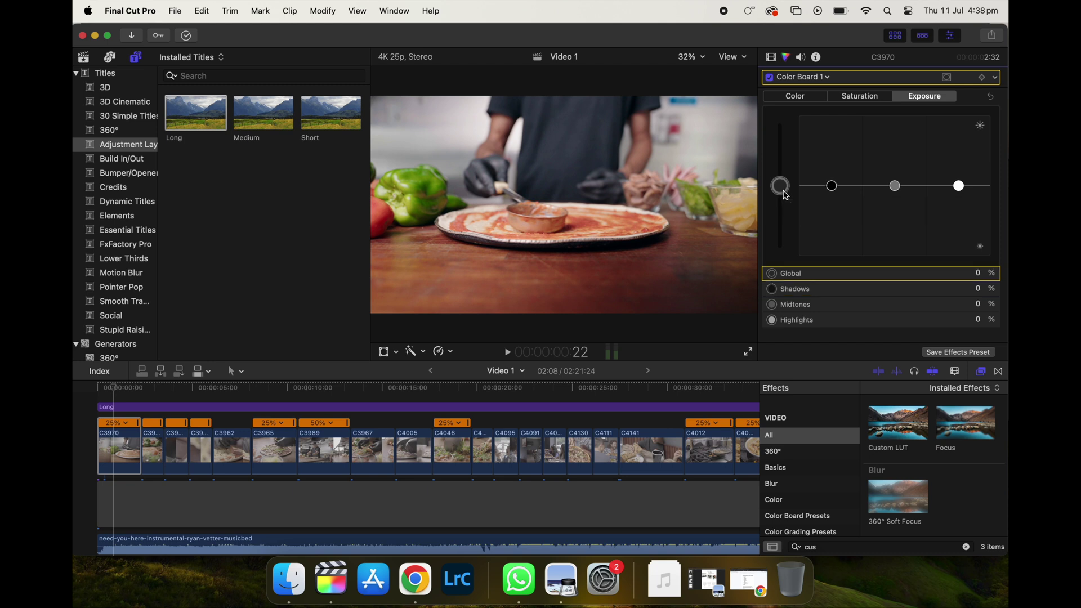
left_click_drag(785, 195, 786, 193)
left_click_drag(786, 194, 787, 202)
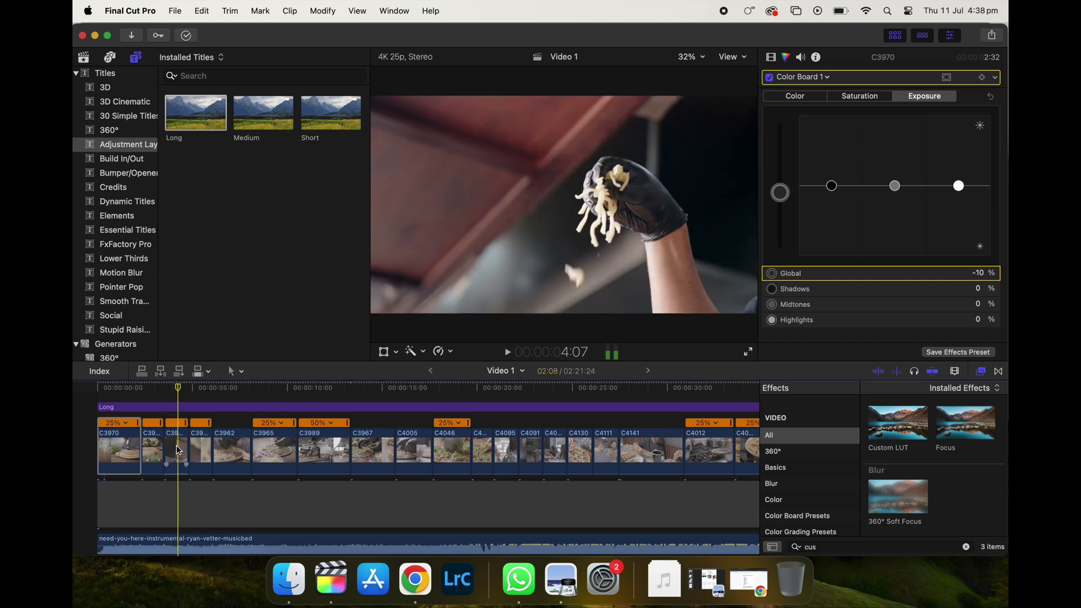
key("c")
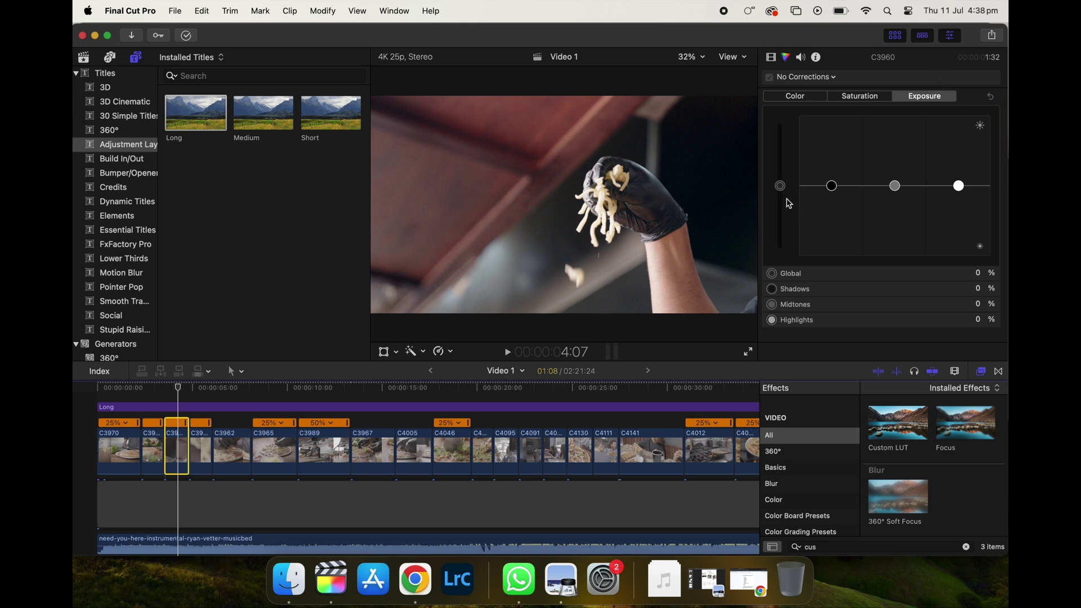
left_click_drag(786, 195, 788, 205)
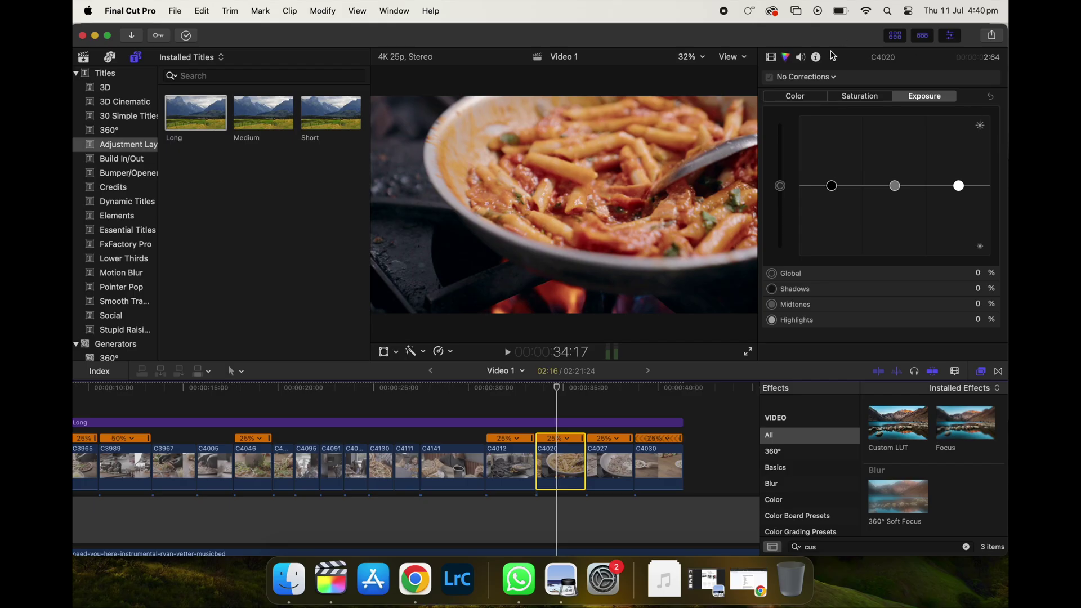
Add Color Wheels to clip C4020, keeping temperature at 5000 and setting tint to -8.
left_click(824, 79)
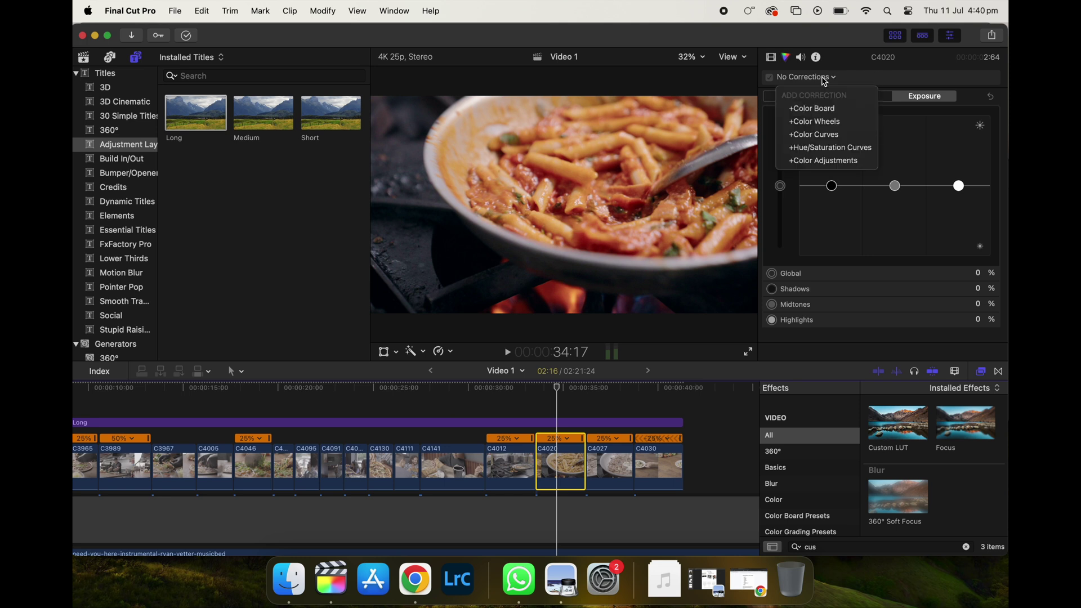
left_click(845, 122)
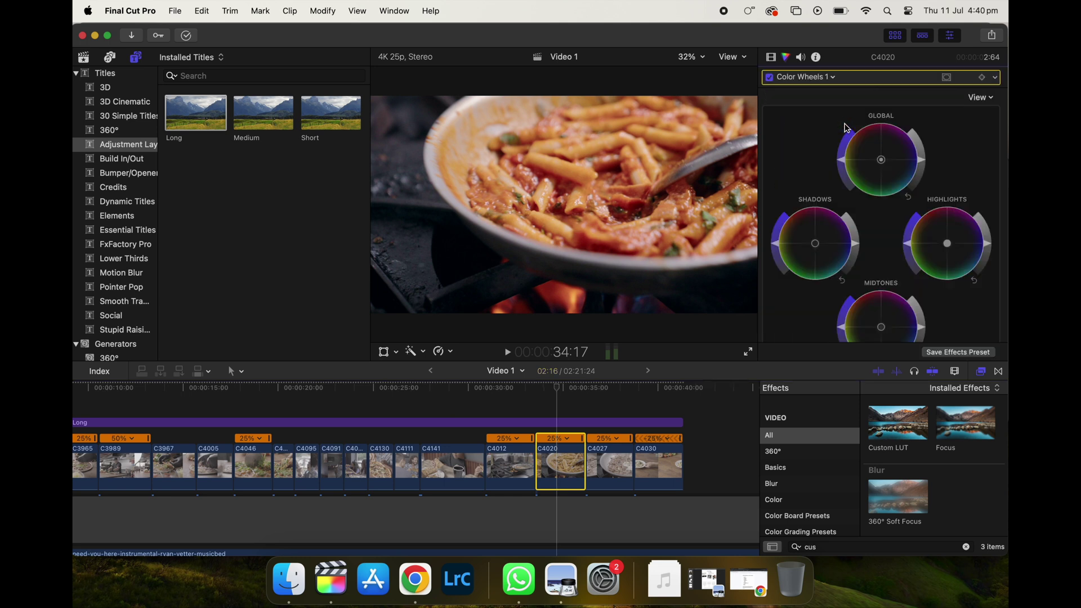
scroll(890, 235, "down", 10)
scroll(867, 239, "up", 3)
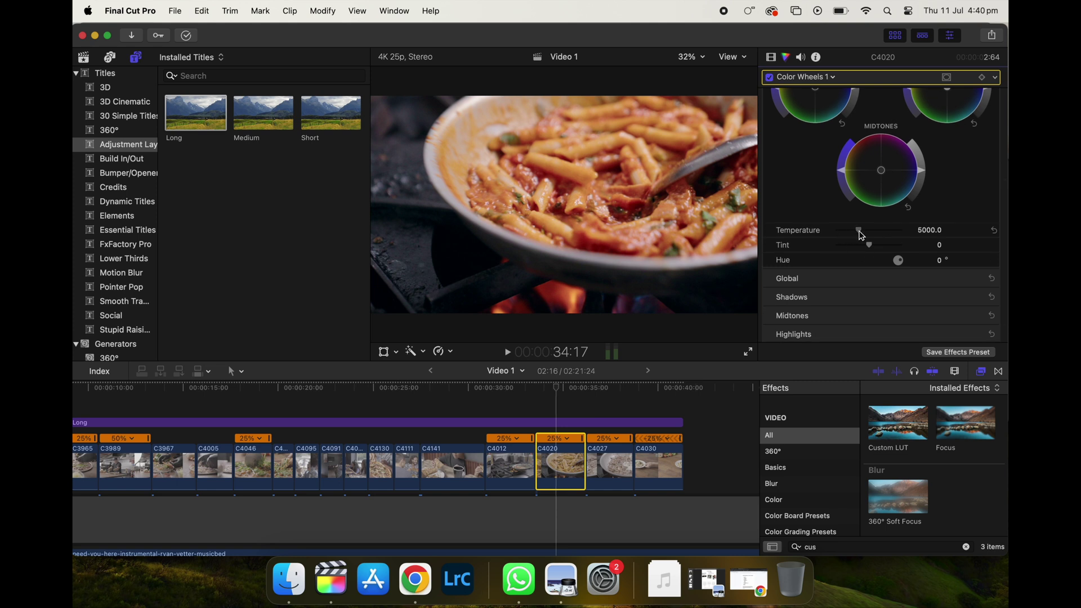
left_click_drag(861, 235, 872, 237)
double_click(872, 236)
left_click_drag(873, 252, 883, 252)
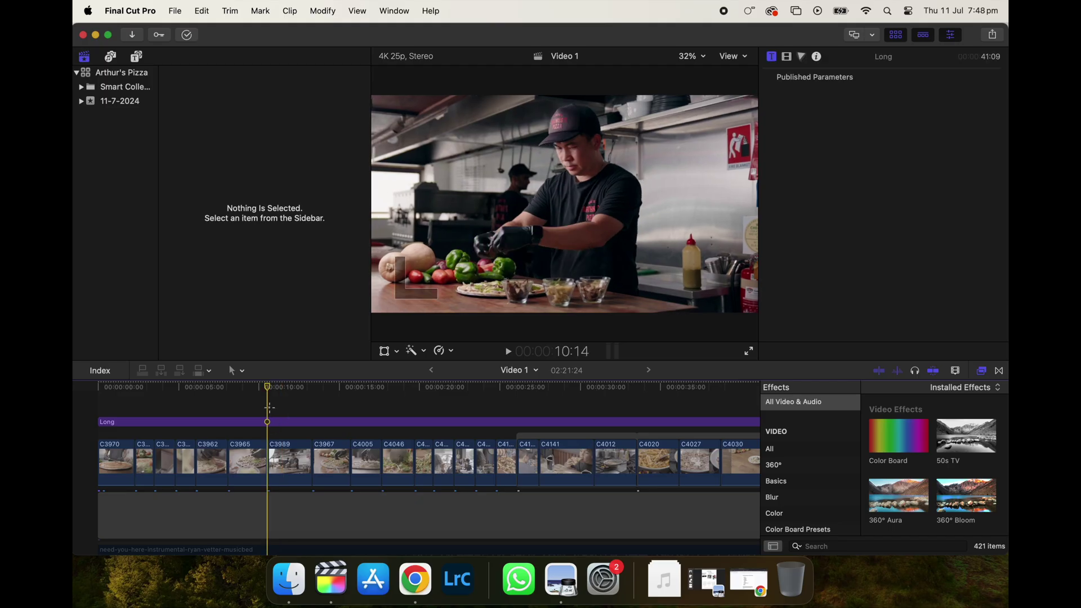
Connect a Build In/Out Custom title above the clips and change its text to 'SIMPLY DELICIOUS'.
left_click(139, 58)
left_click(135, 74)
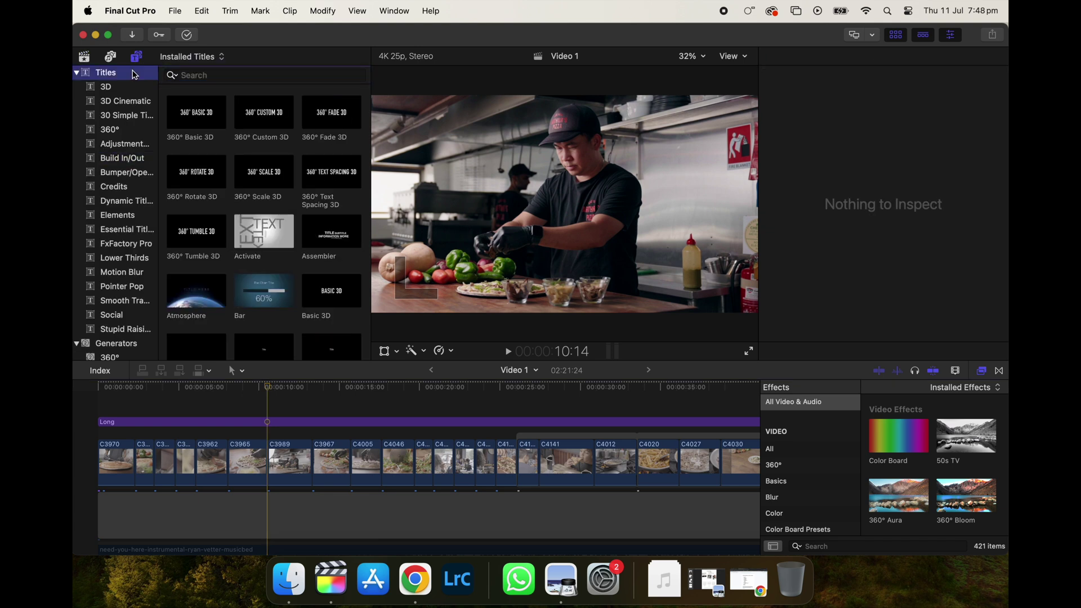
left_click(136, 159)
left_click(332, 172)
key("q")
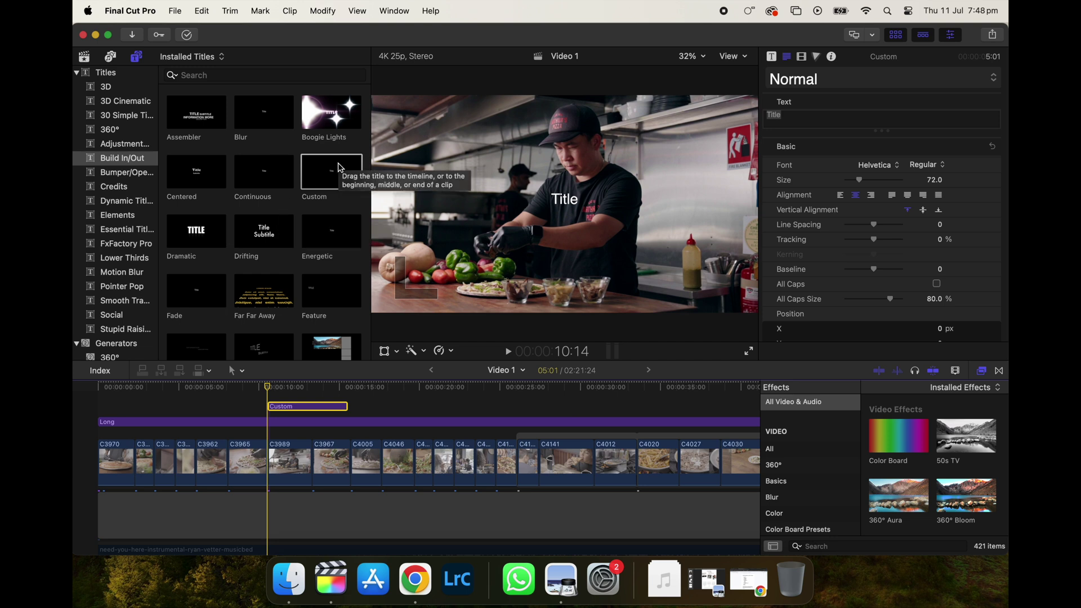
left_click_drag(340, 168, 279, 406)
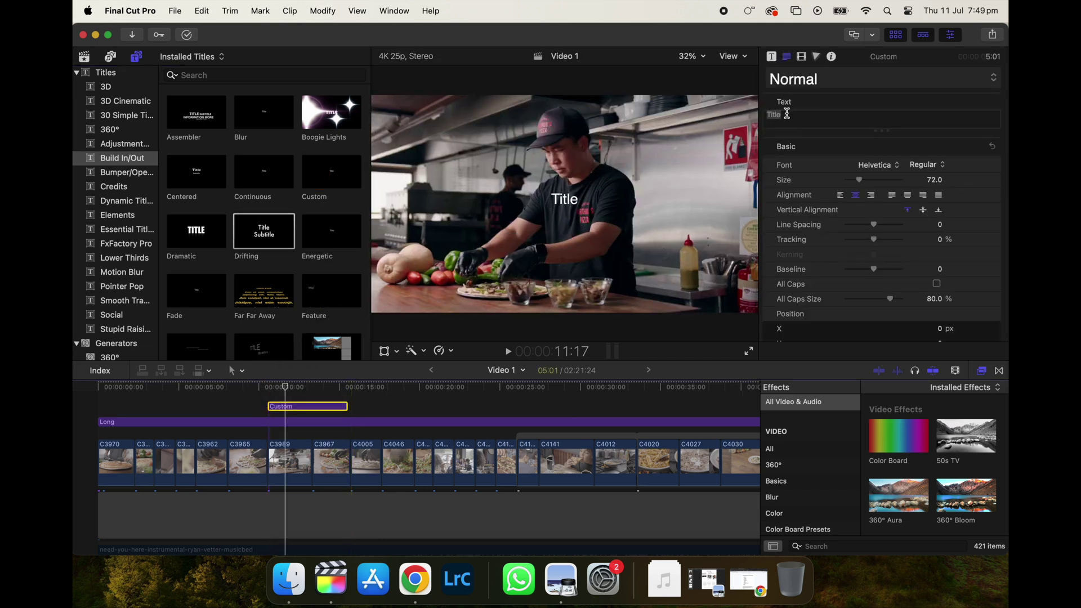
double_click(780, 115)
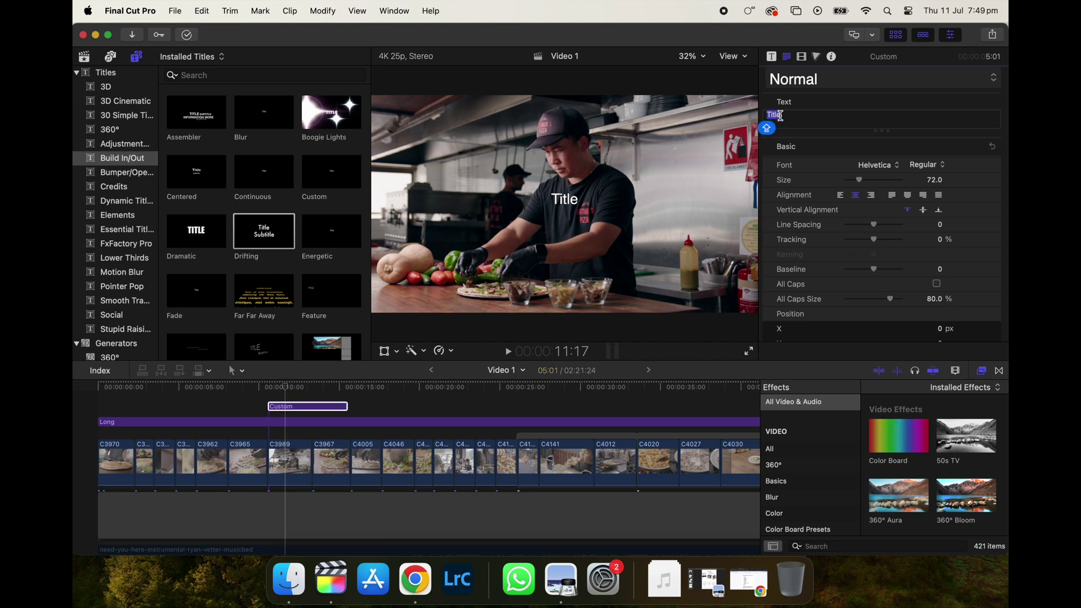
type("SIMPLY DELICIOUS")
Set the title font to Avenir Next Demi Bold and play back to review it.
left_click(879, 164)
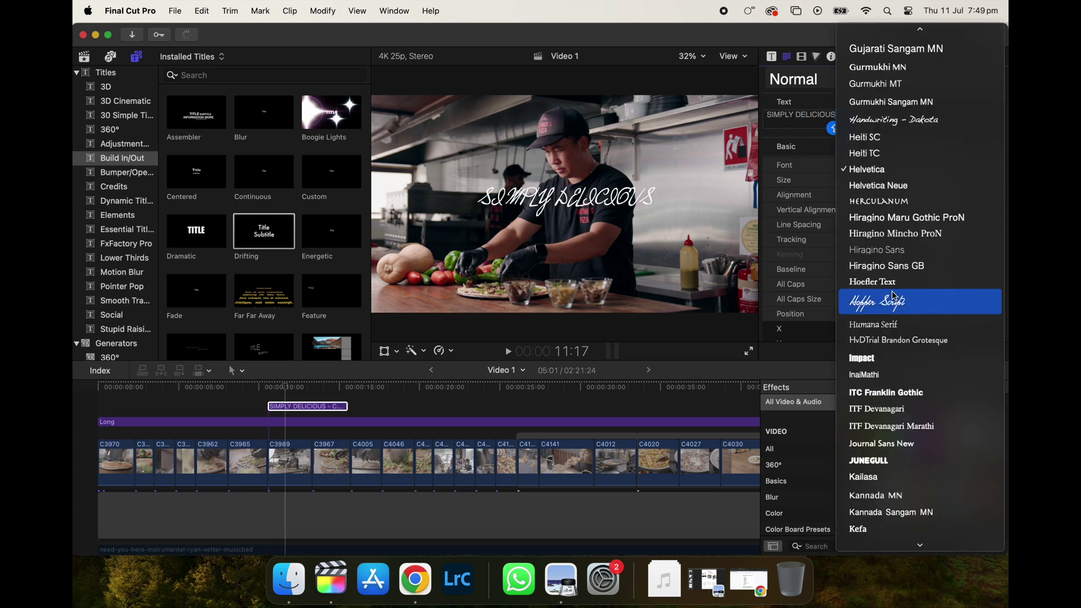
scroll(910, 84, "up", 10)
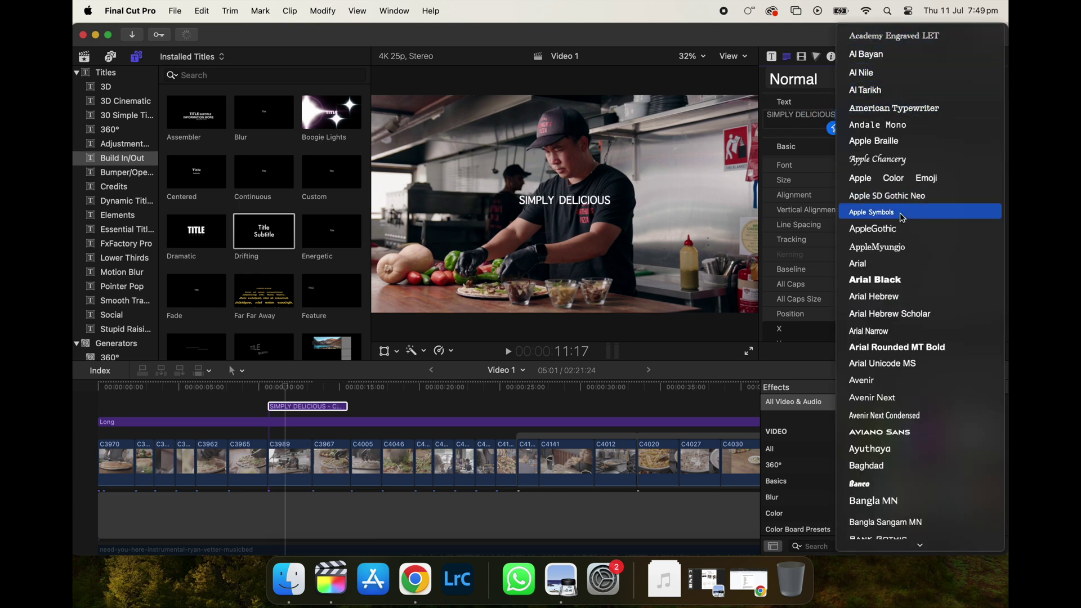
left_click(873, 397)
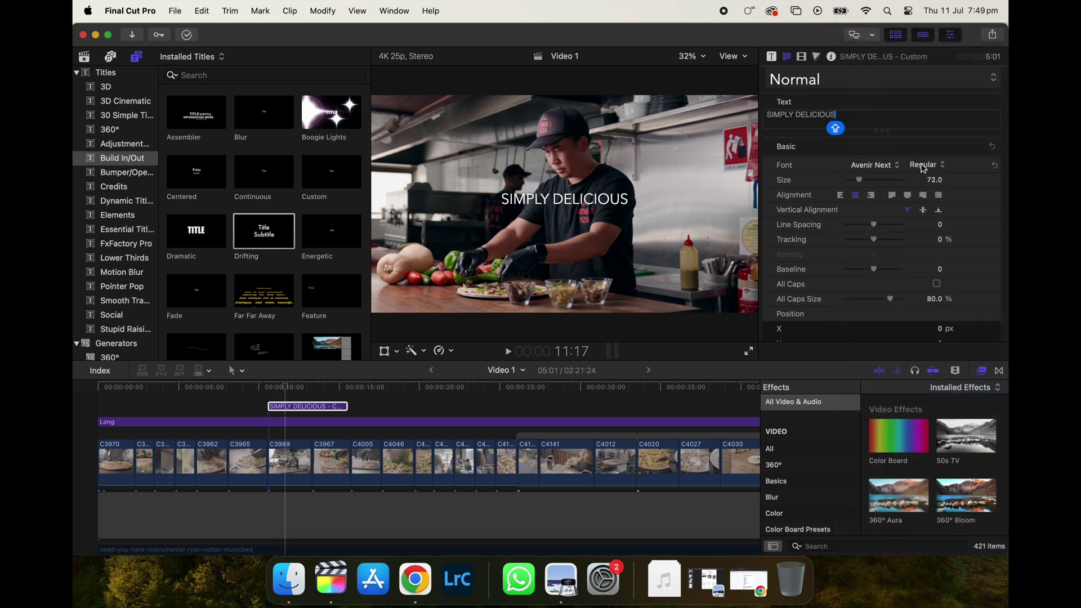
left_click(923, 167)
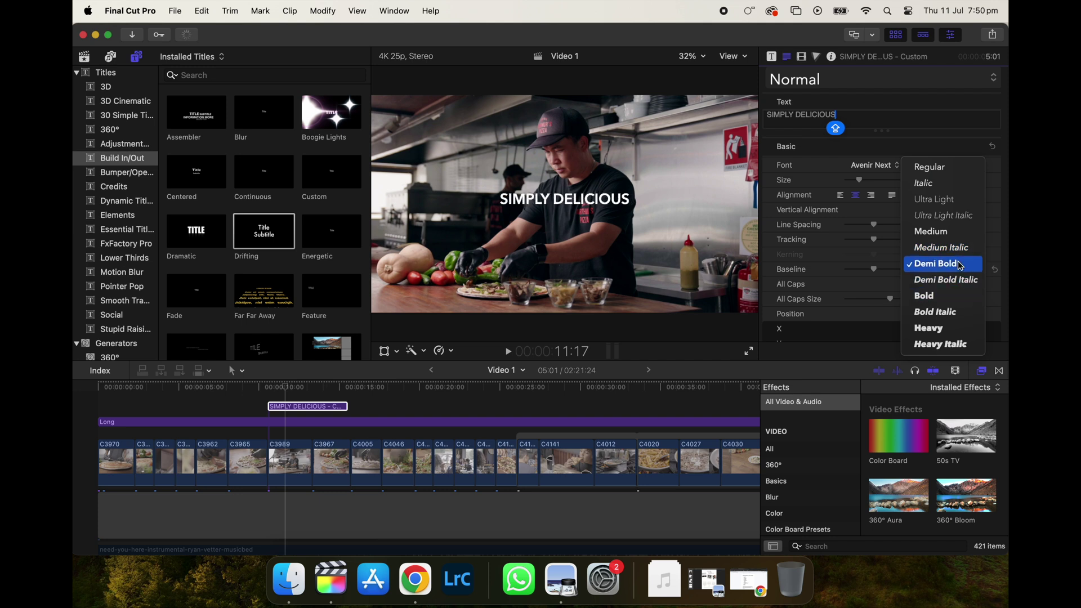
left_click(960, 270)
key("space")
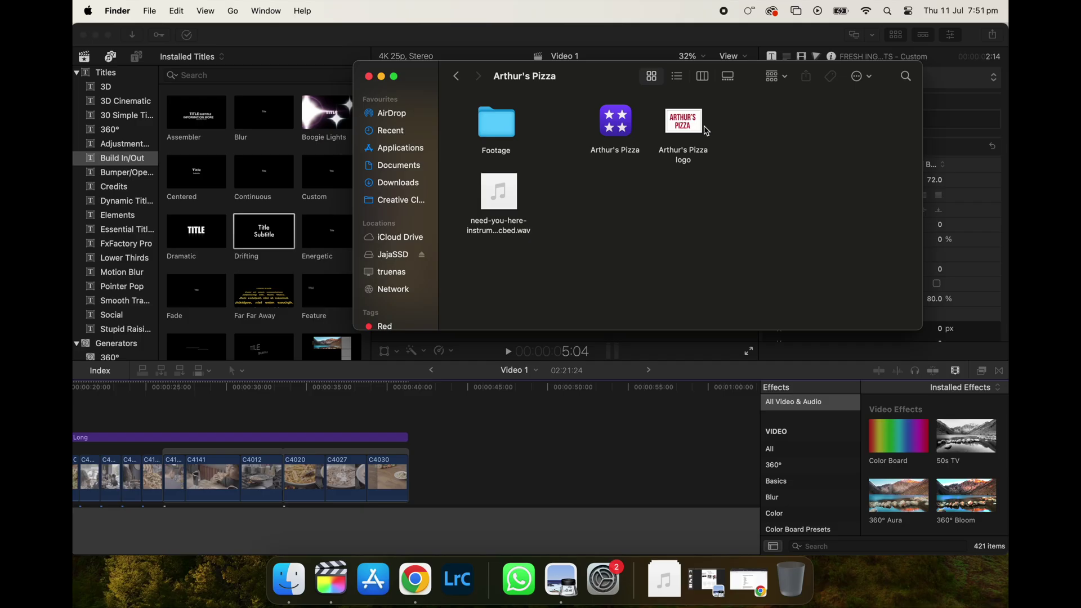
Drag the Arthur's Pizza logo image from Finder onto the timeline's end, after C4030.
left_click(698, 125)
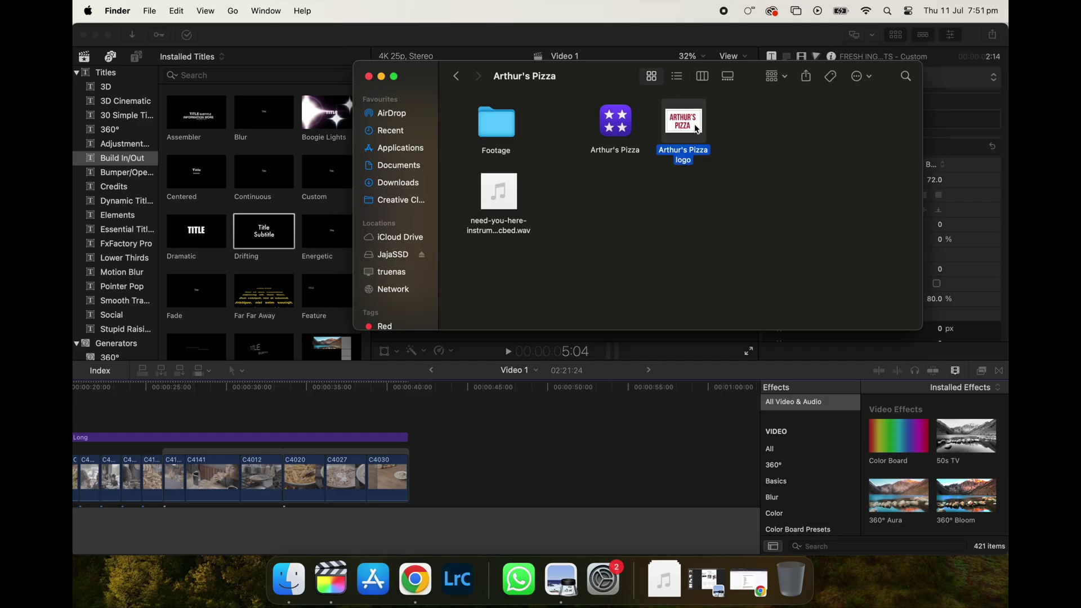
left_click_drag(691, 132, 436, 475)
Scale the Arthur's Pizza logo clip down to 39% with Transform Scale (All).
scroll(450, 475, "up", 3)
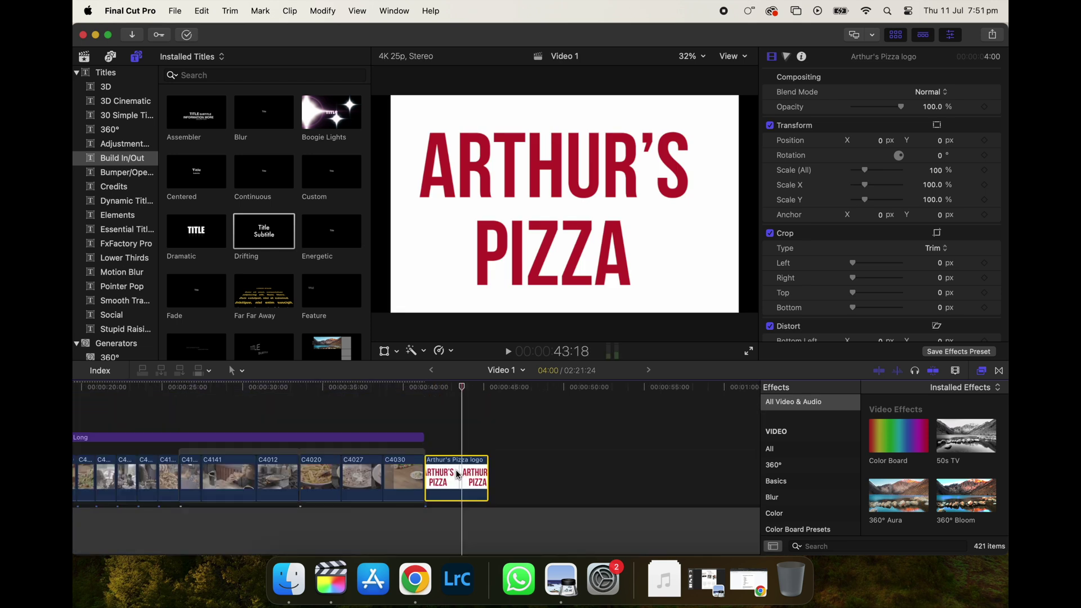
left_click(432, 440)
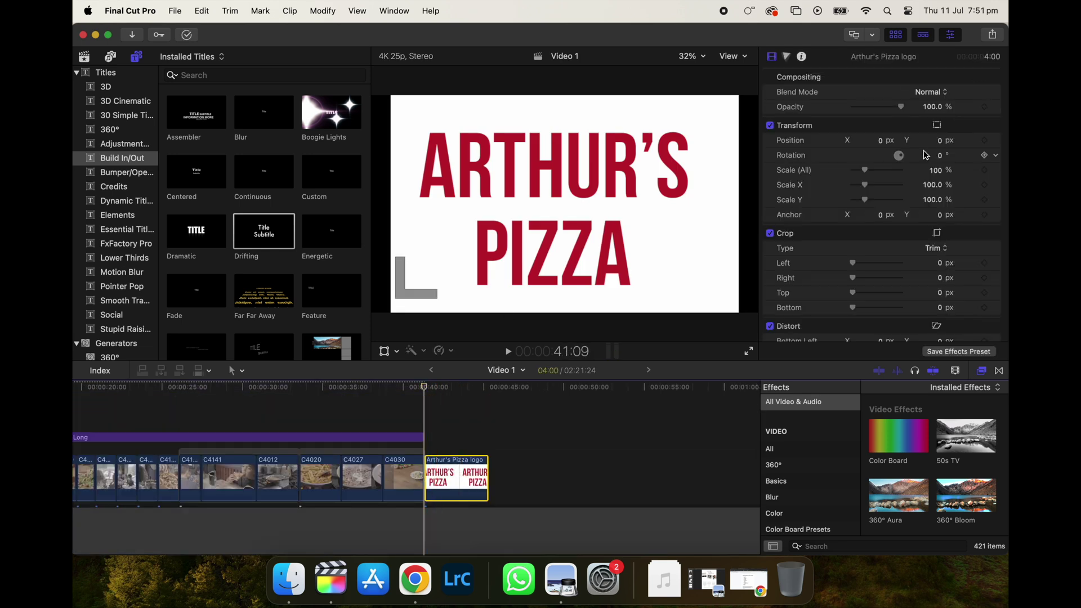
left_click_drag(867, 172, 861, 174)
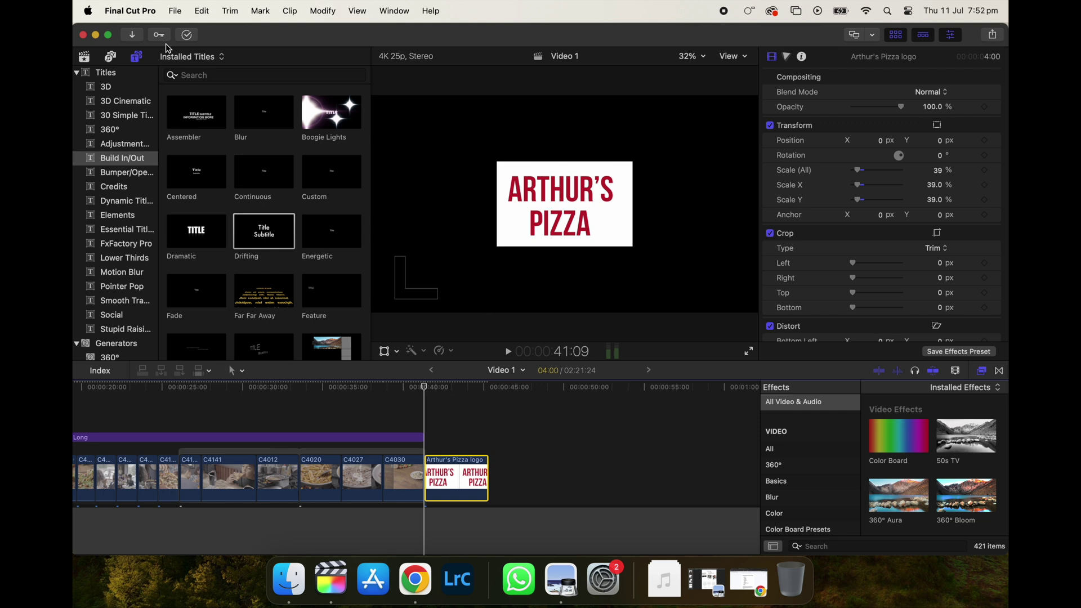
Place a white Custom solid from Generators > Solids under the logo, trimmed to its length.
left_click(137, 57)
left_click(110, 57)
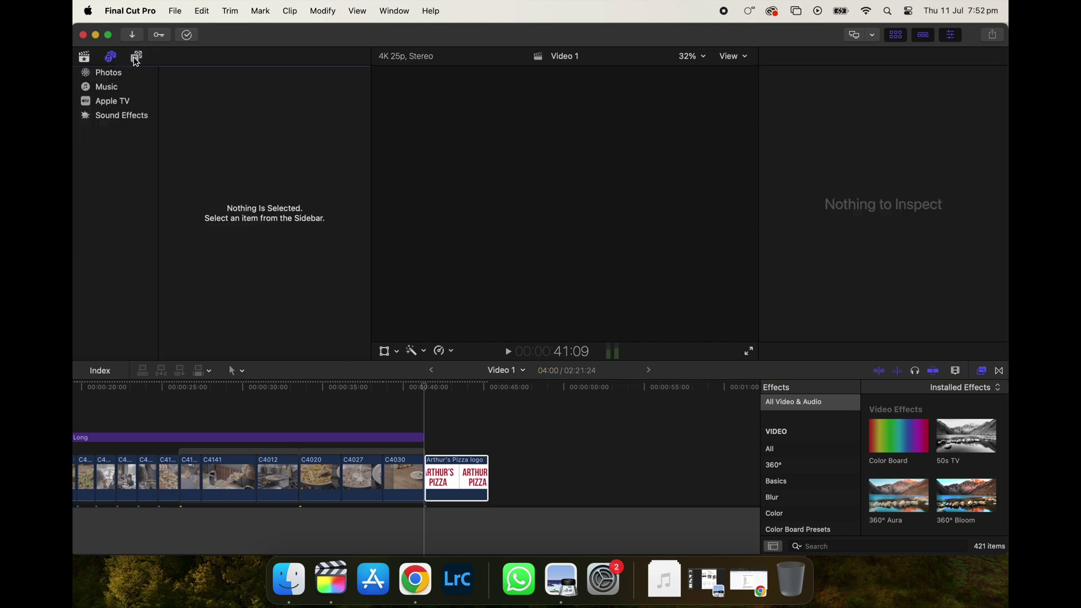
left_click(137, 57)
scroll(115, 233, "down", 7)
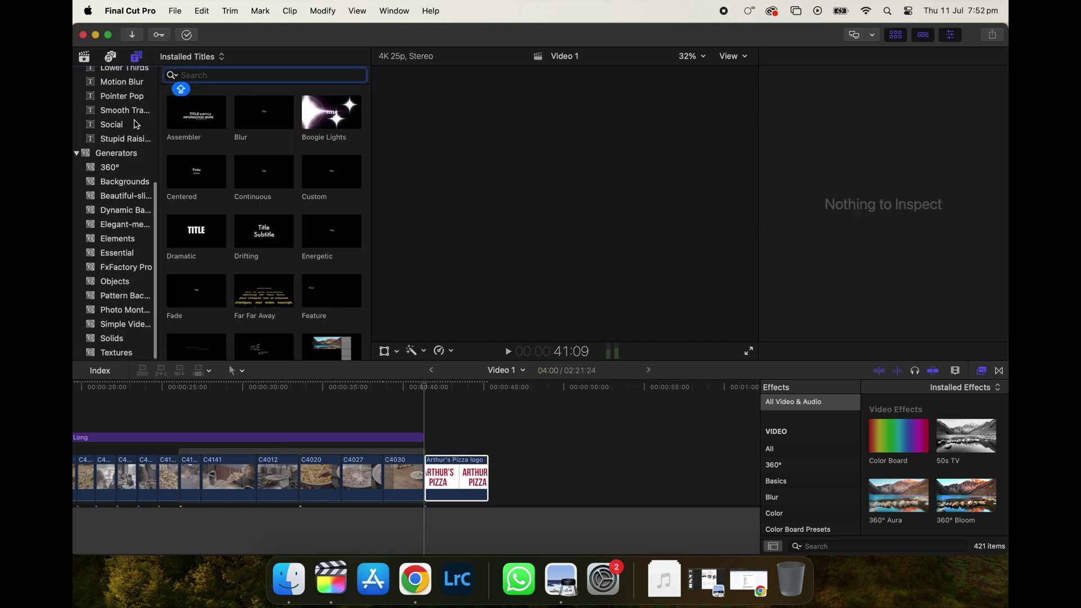
left_click(125, 342)
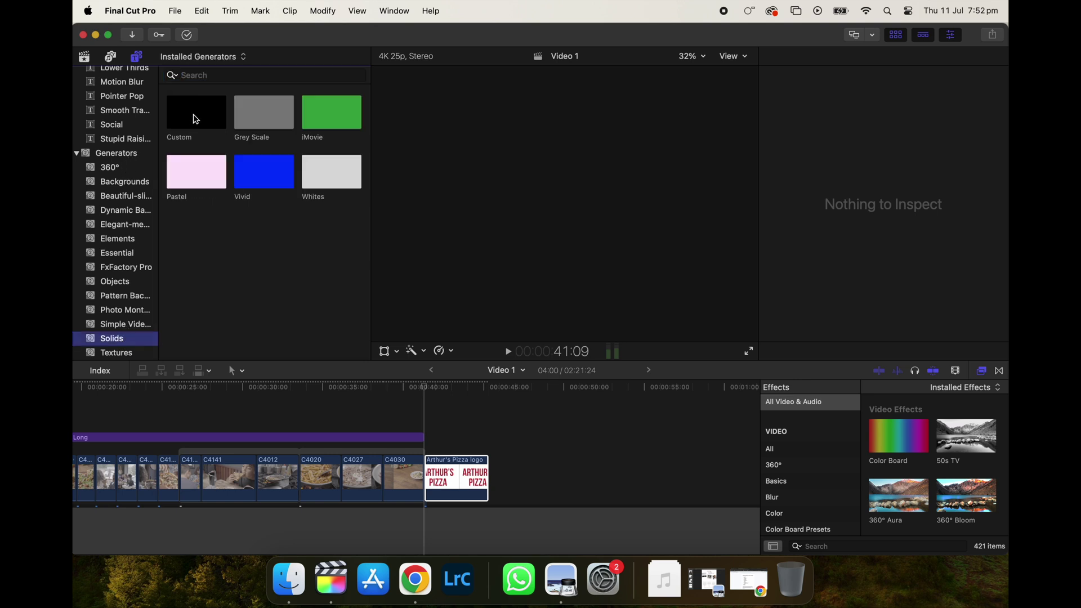
left_click(199, 116)
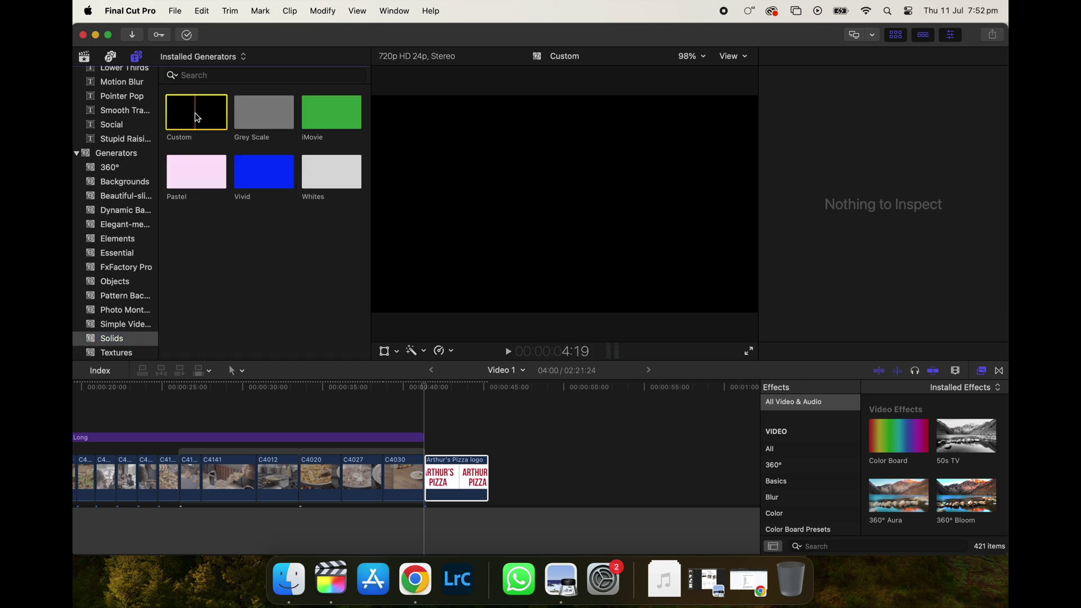
left_click_drag(198, 118, 428, 501)
left_click_drag(584, 471, 490, 478)
left_click(456, 423)
left_click(457, 479)
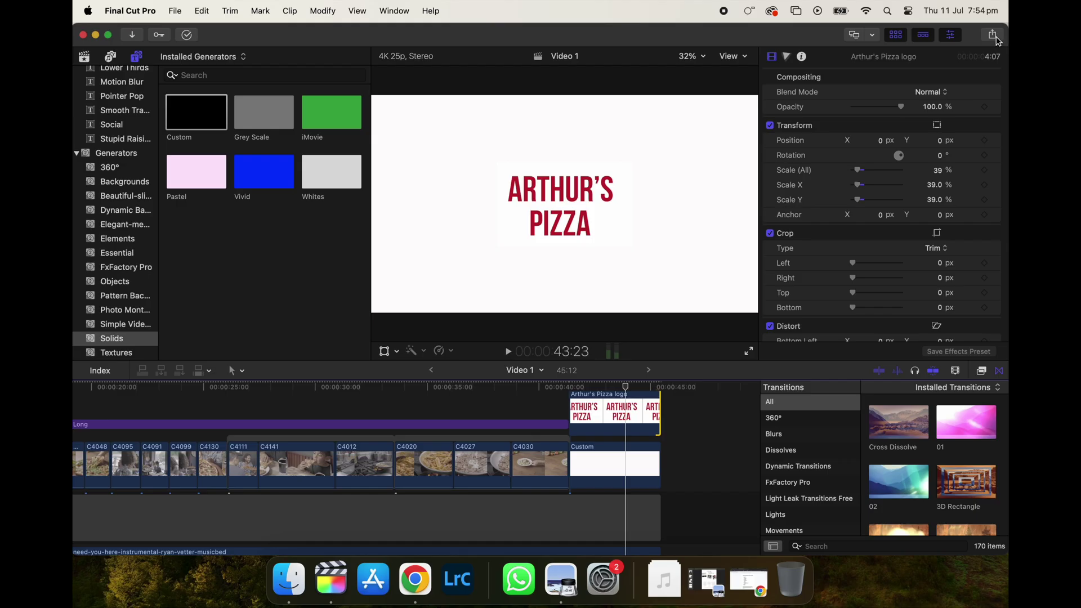
Export Video 1 as a file using Computer format, H.264 Single-pass, at 3840 x 2160 resolution.
left_click(994, 35)
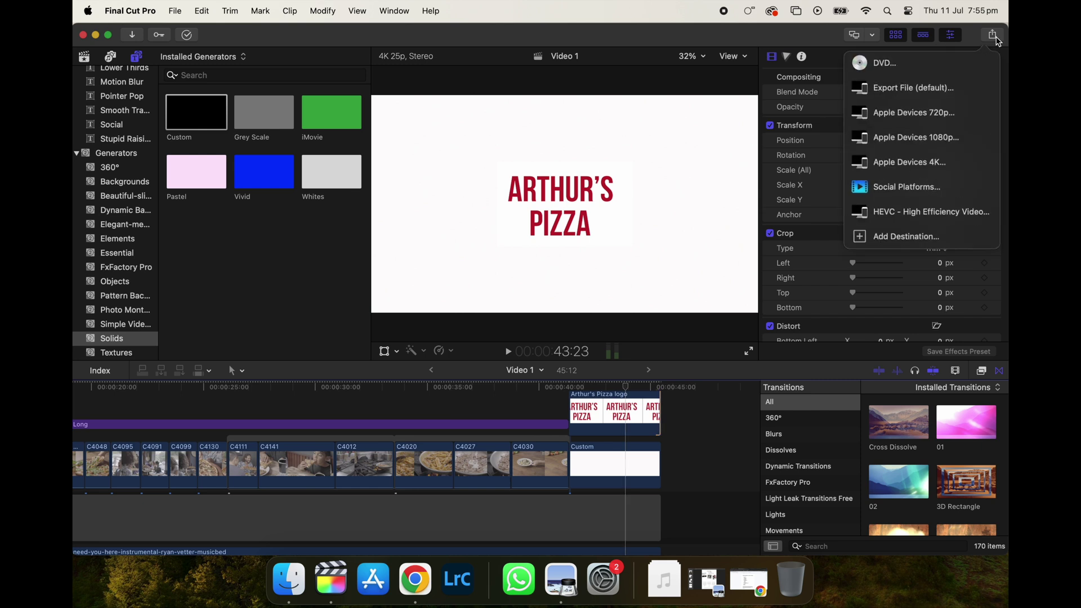
left_click(964, 87)
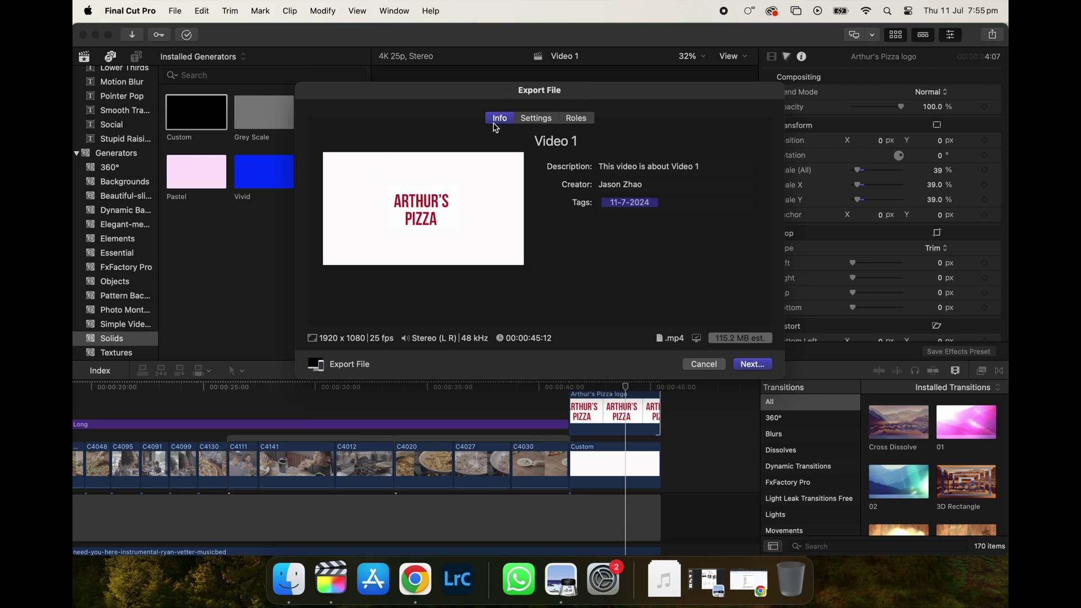
left_click(549, 121)
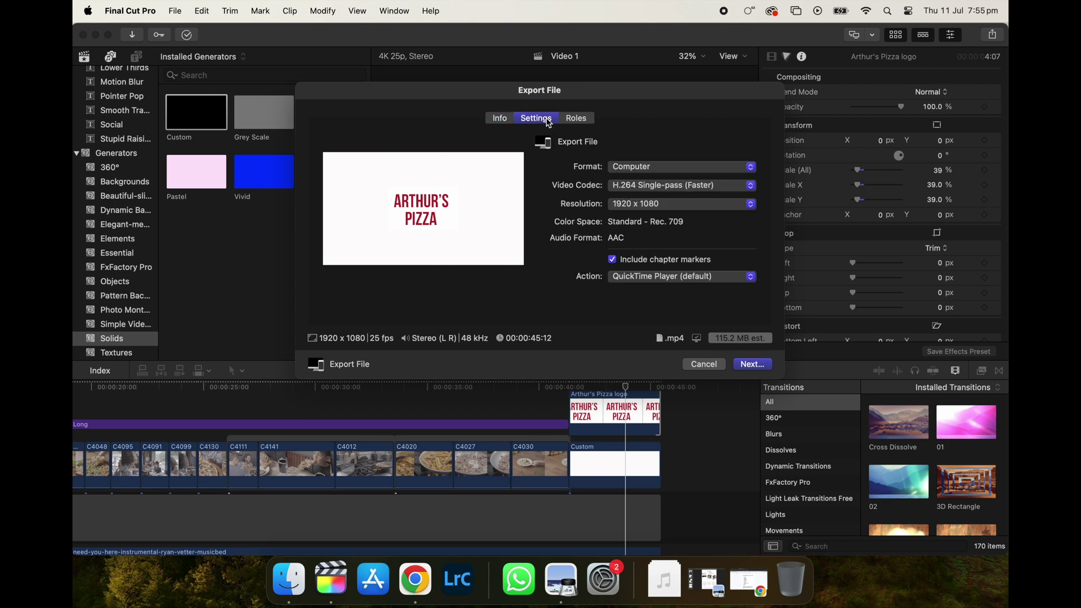
left_click(642, 170)
left_click(646, 171)
left_click(659, 190)
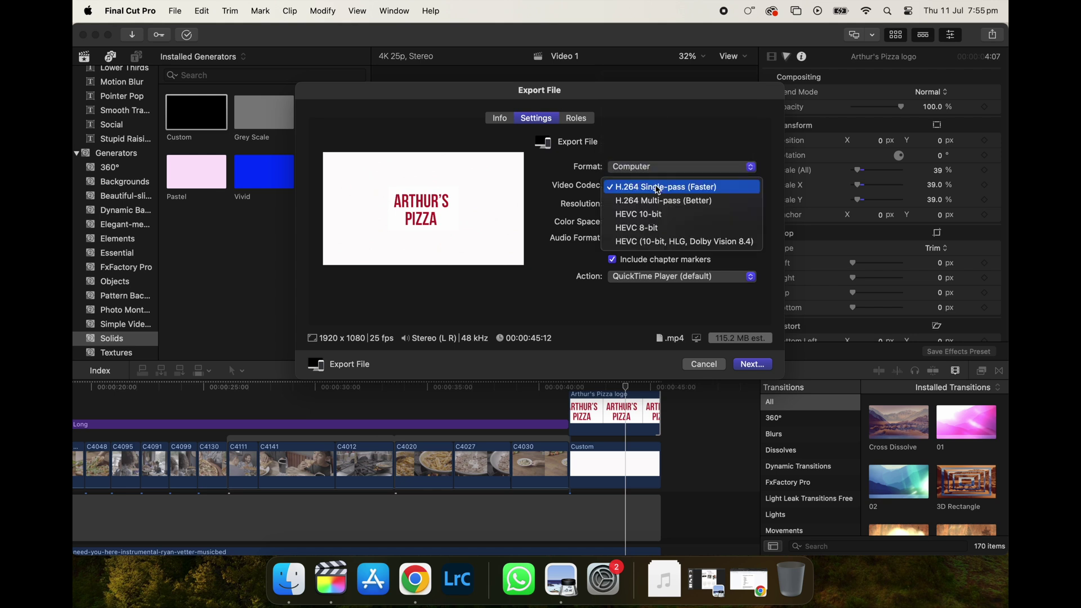
left_click(659, 191)
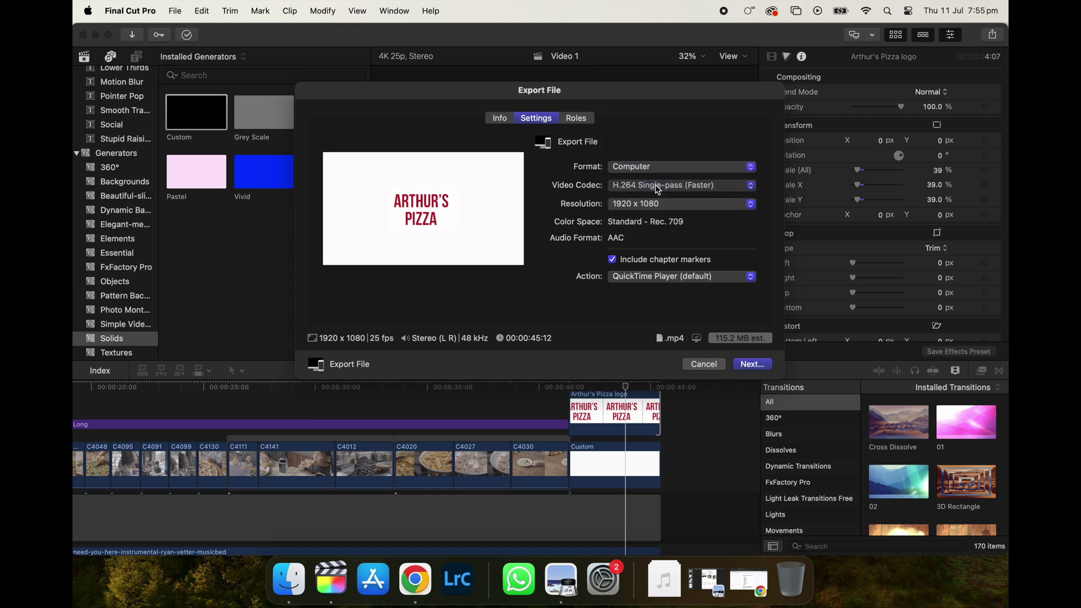
left_click(674, 209)
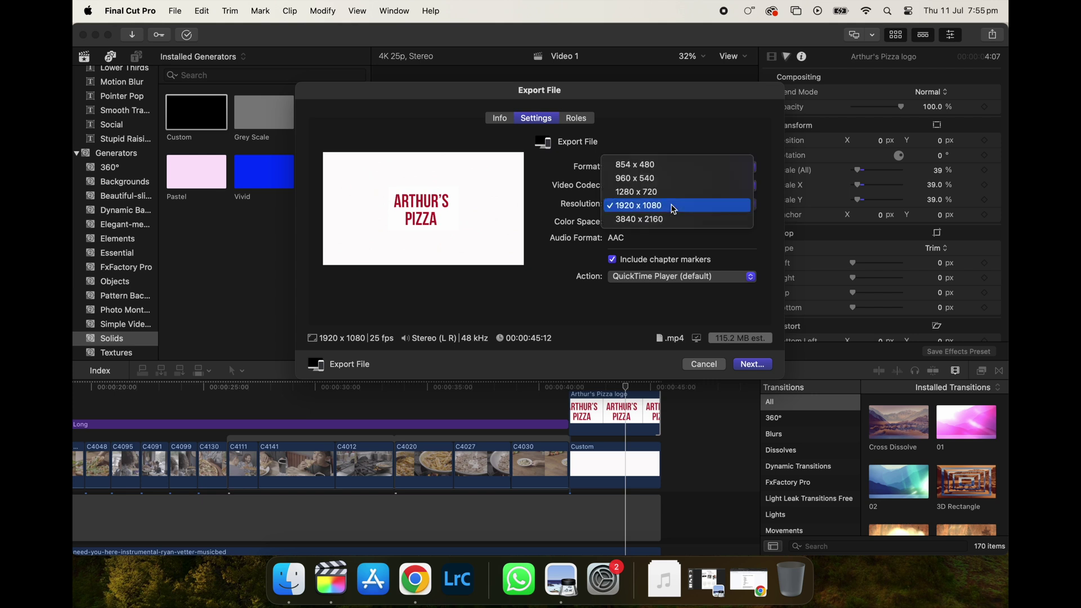
left_click(679, 220)
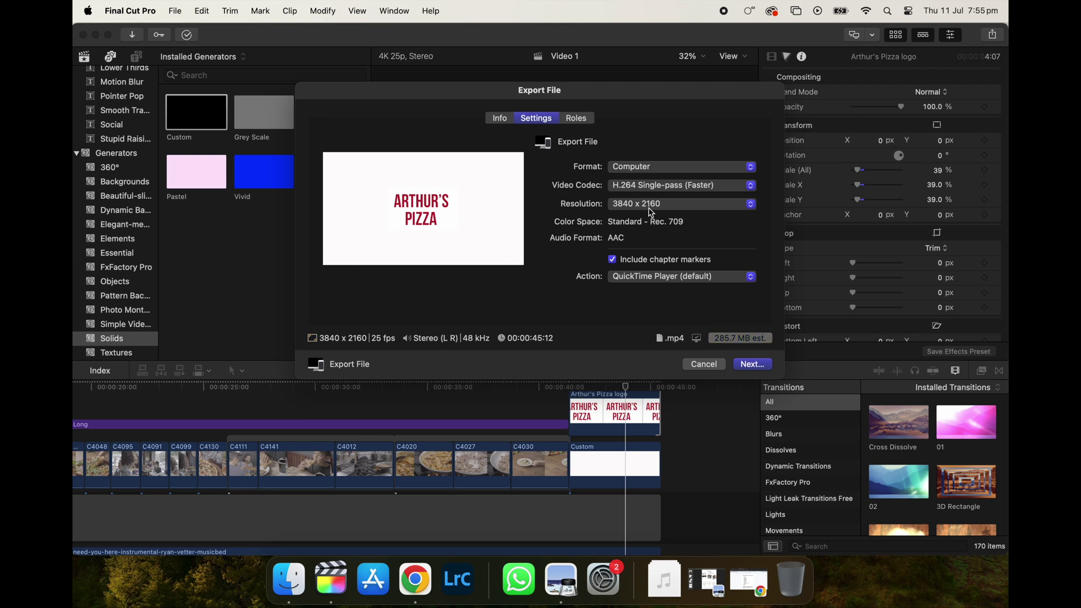
Save the export into a new 'Exports' folder created inside the Arthur's Pizza folder.
left_click(751, 365)
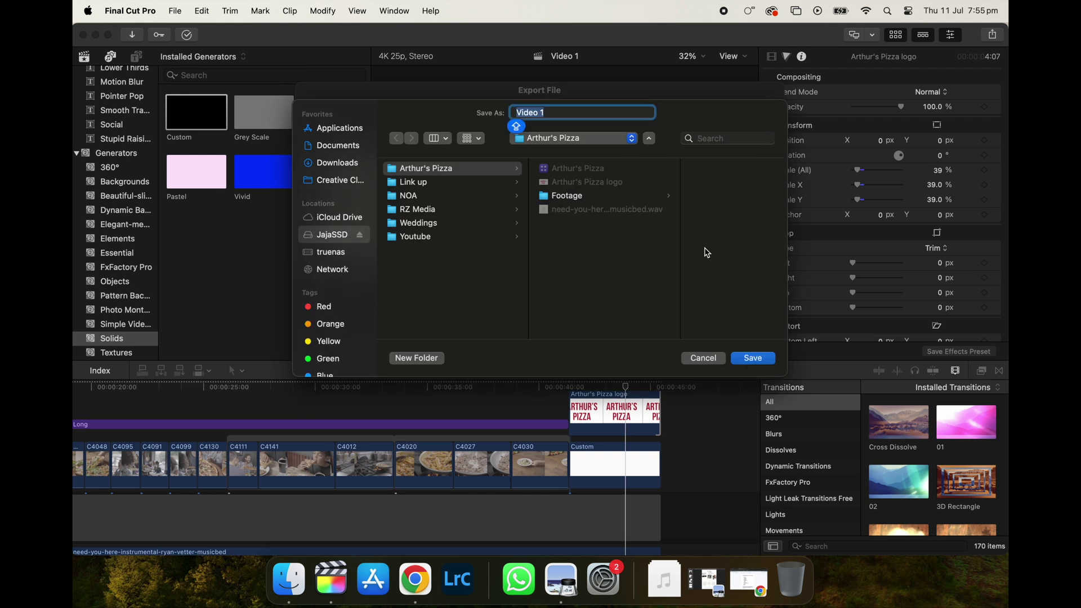
left_click(470, 170)
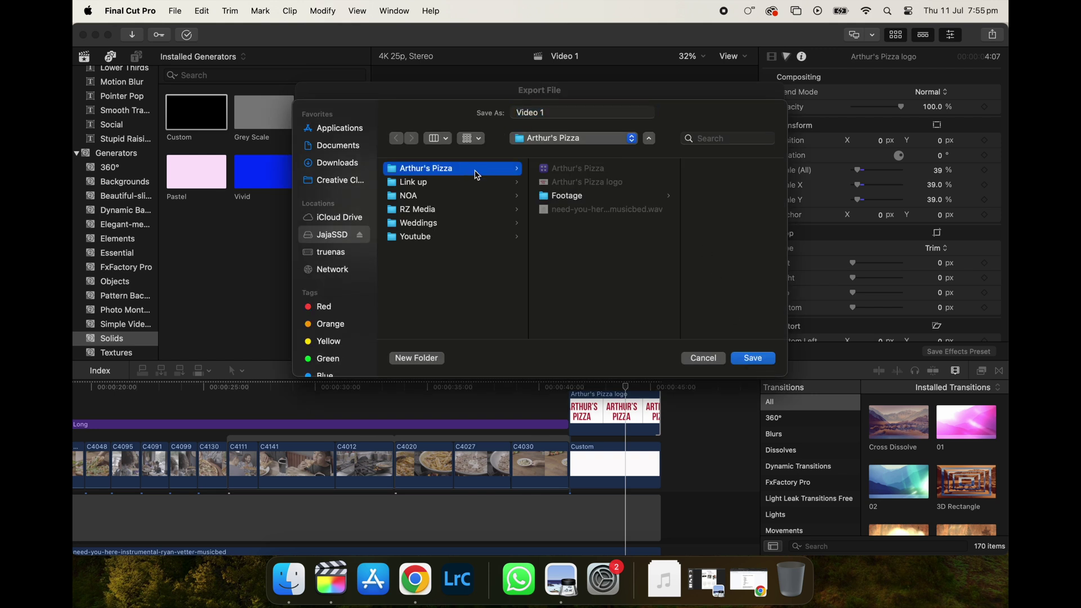
left_click(441, 364)
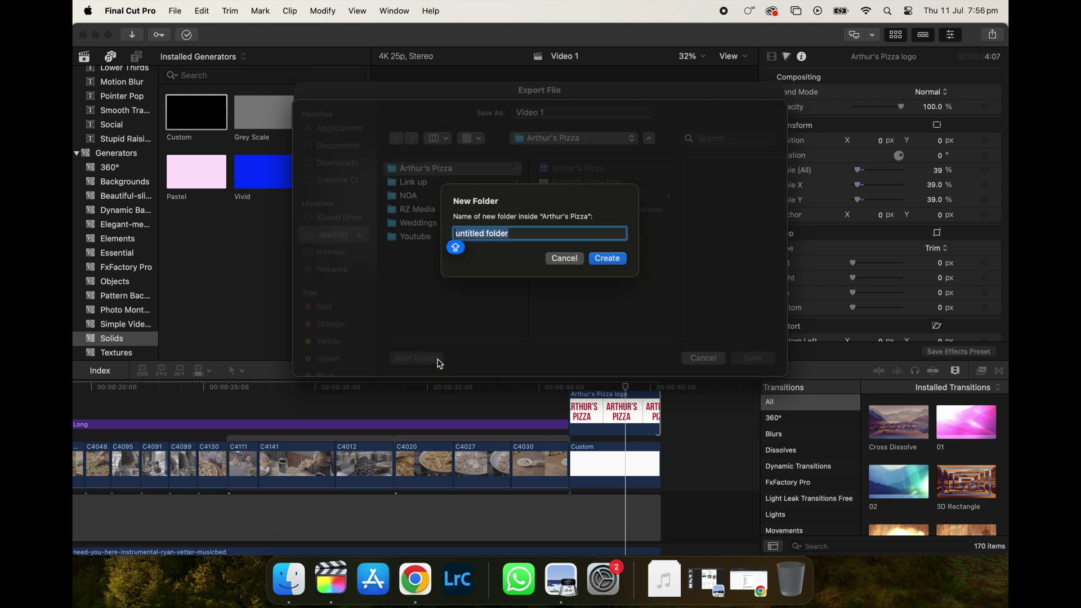
type("Exports")
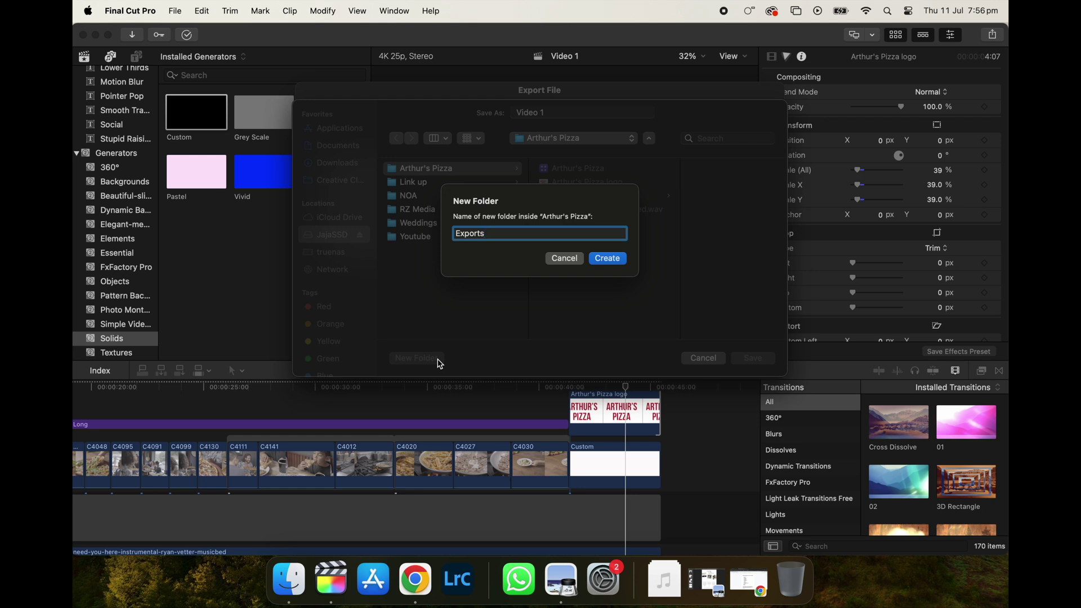
key("Return")
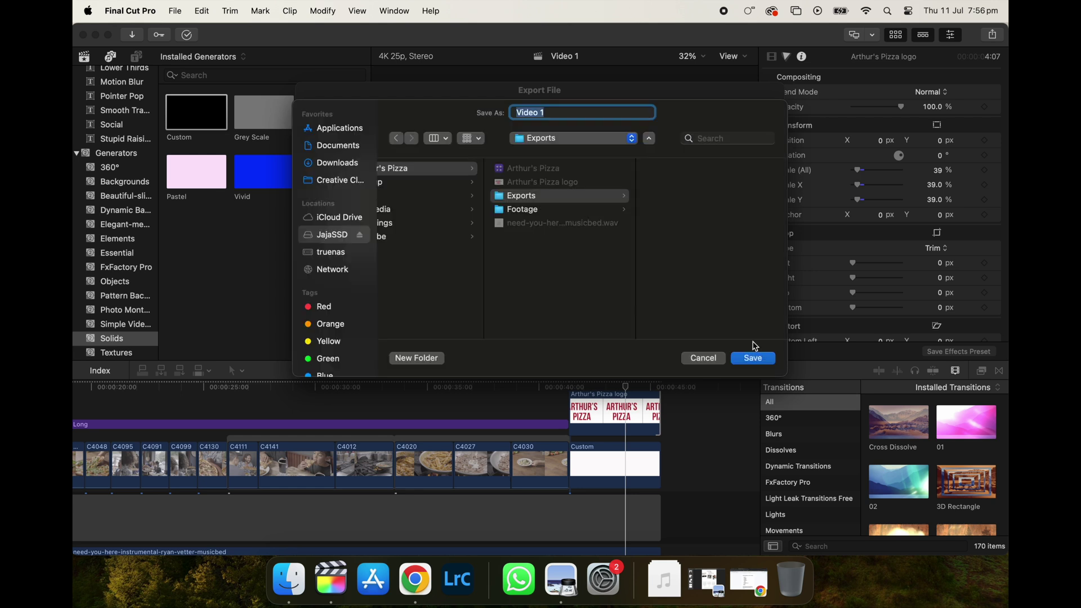
left_click(755, 358)
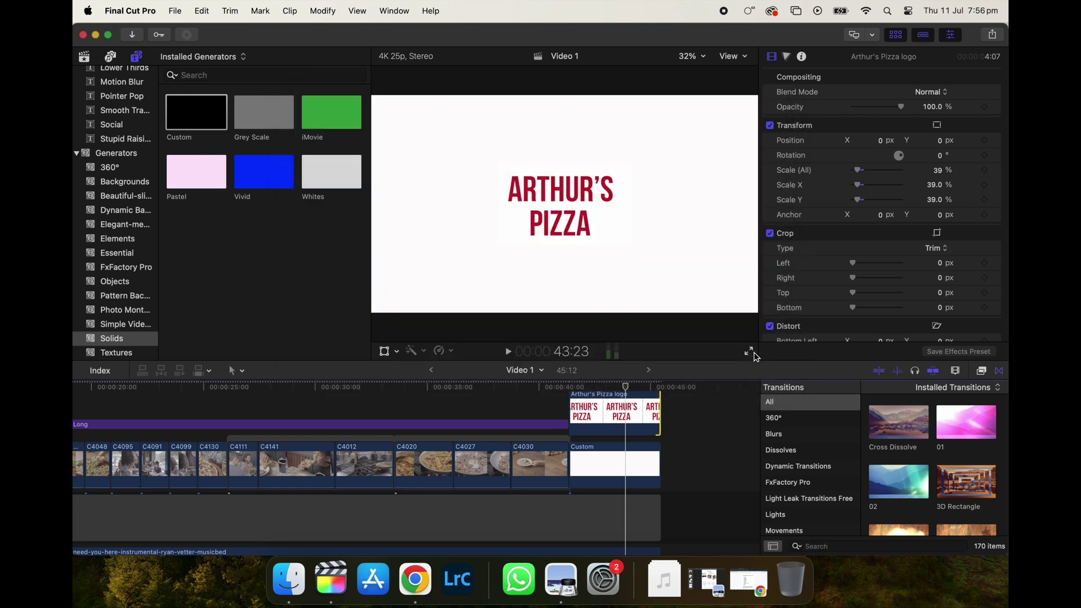